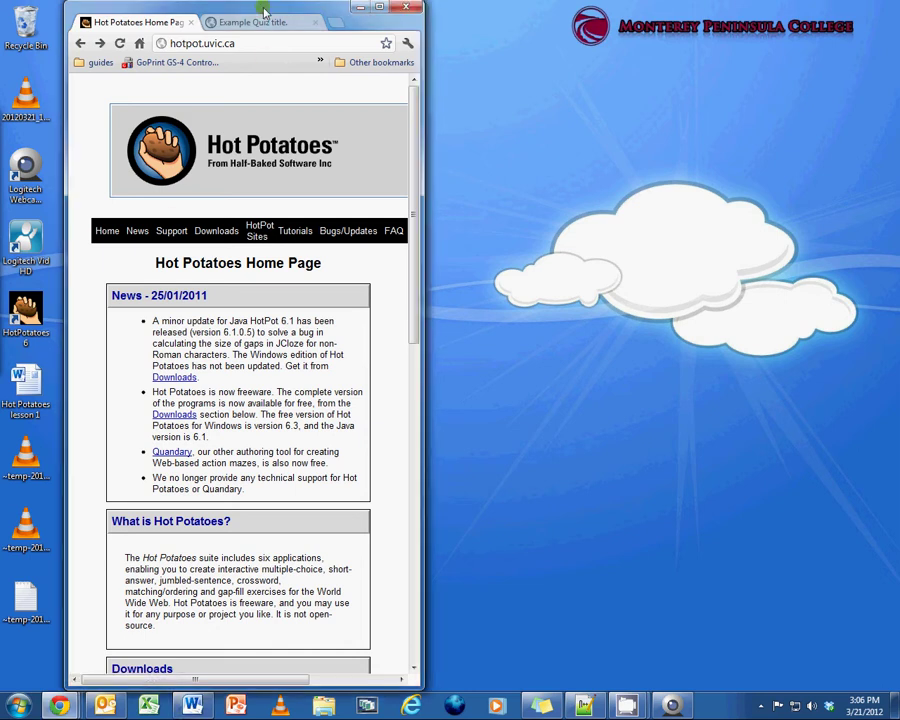
# - Move the browser window to the far side of the desktop and look through the Hot Potatoes home page
pyautogui.moveTo(257, 10); pyautogui.dragTo(447, 21)
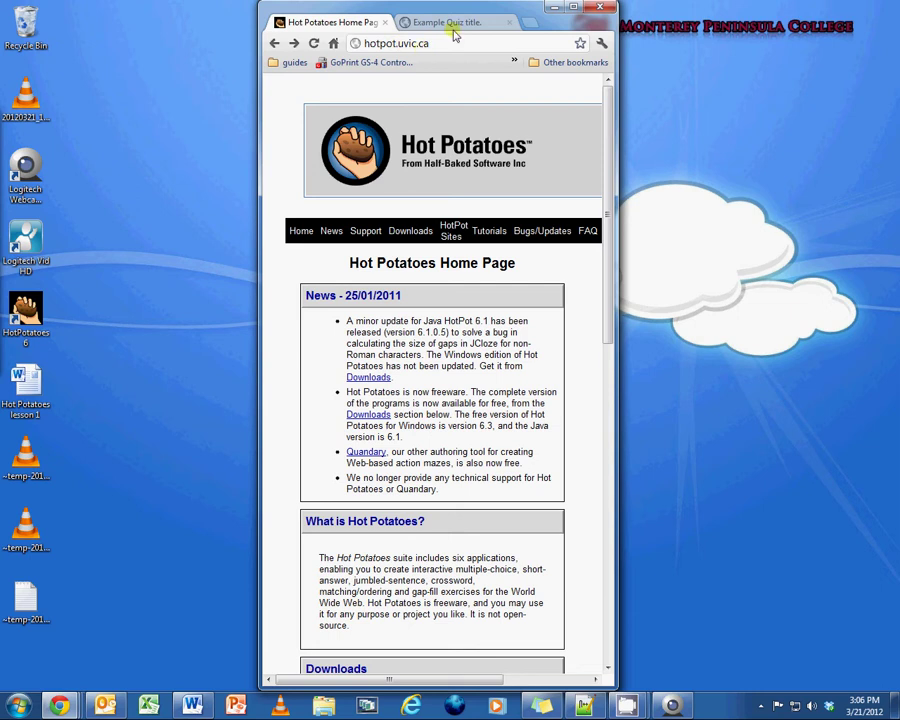
pyautogui.moveTo(460, 10); pyautogui.dragTo(733, 10)
pyautogui.scroll(-5, 740, 400)
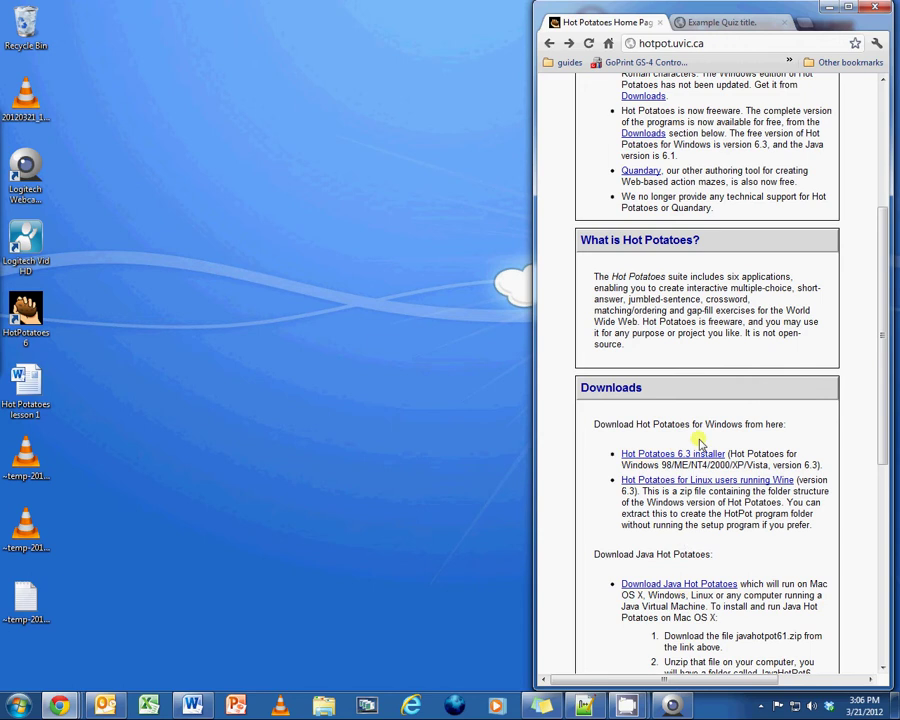
# - Open the example exercises created with Hot Potatoes 6 from the site's tutorials page
pyautogui.scroll(5, 679, 550)
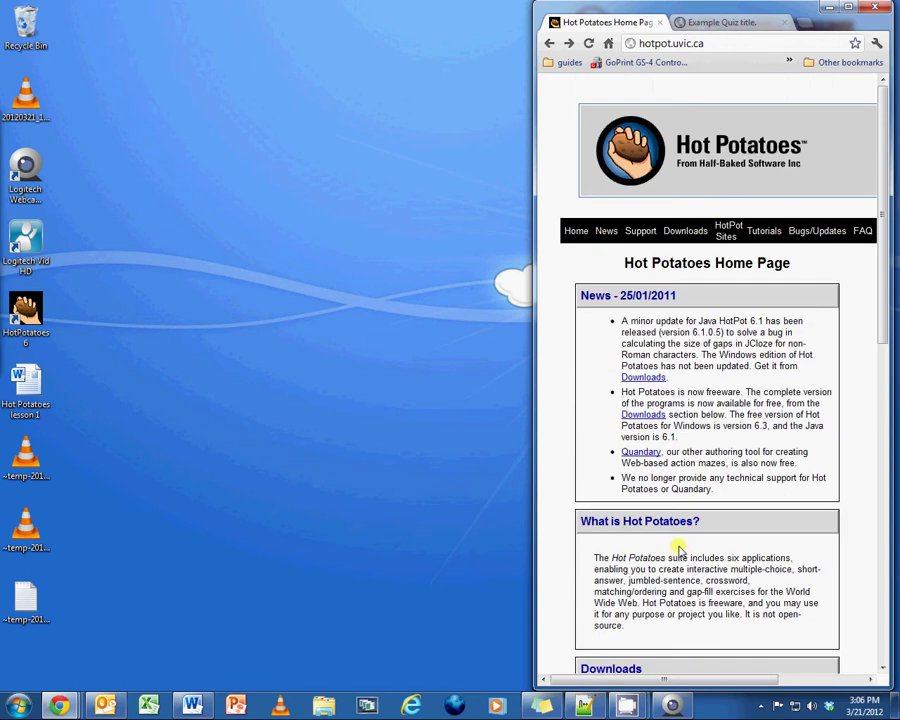
pyautogui.click(760, 233)
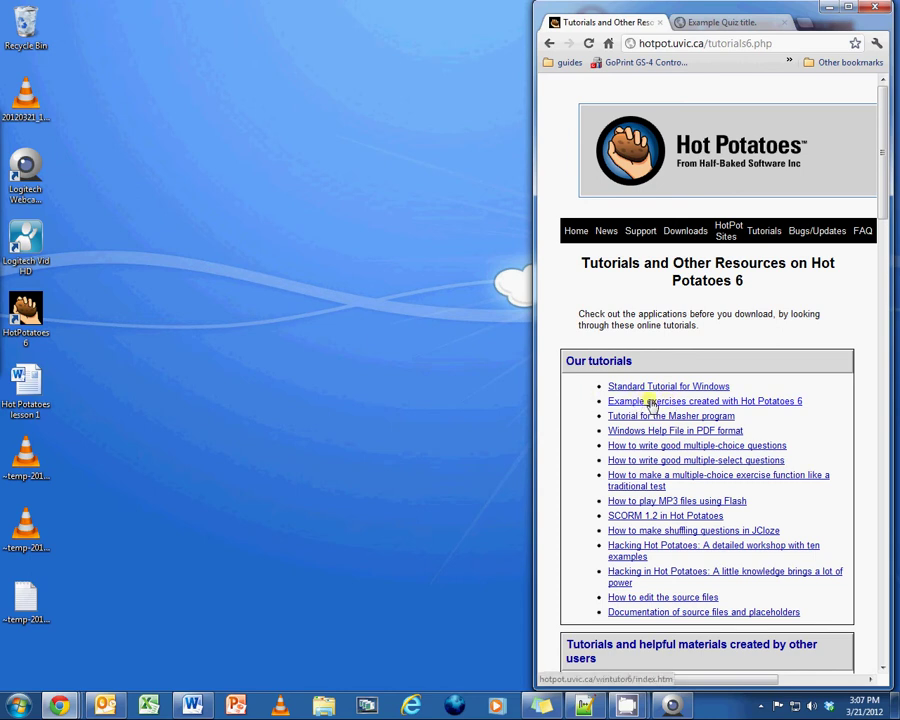
pyautogui.click(650, 401)
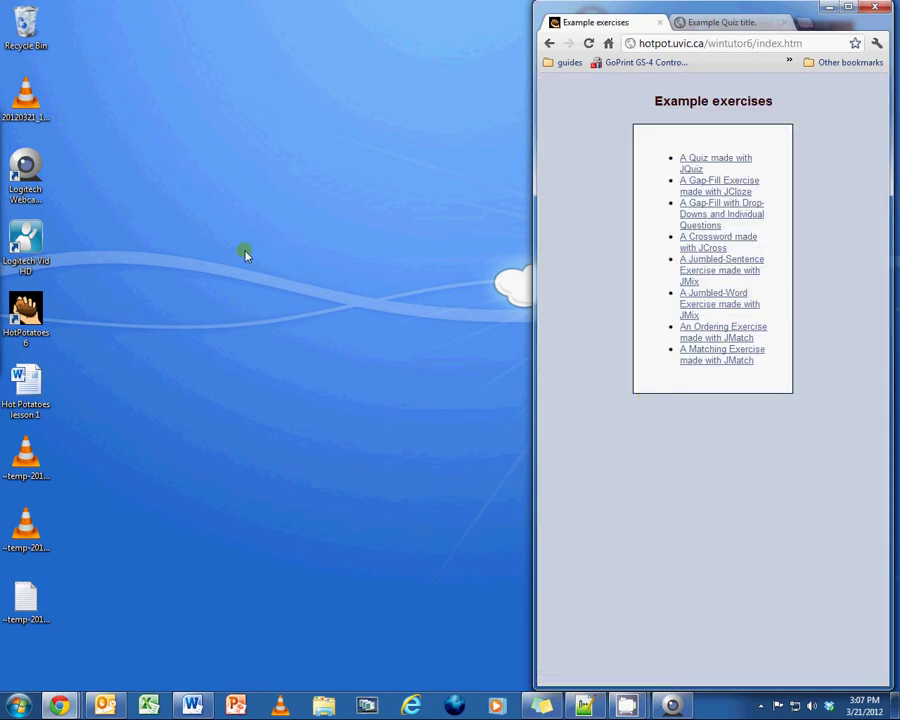
# - Launch the Hot Potatoes 6 program and place its window beside the browser
pyautogui.doubleClick(30, 312)
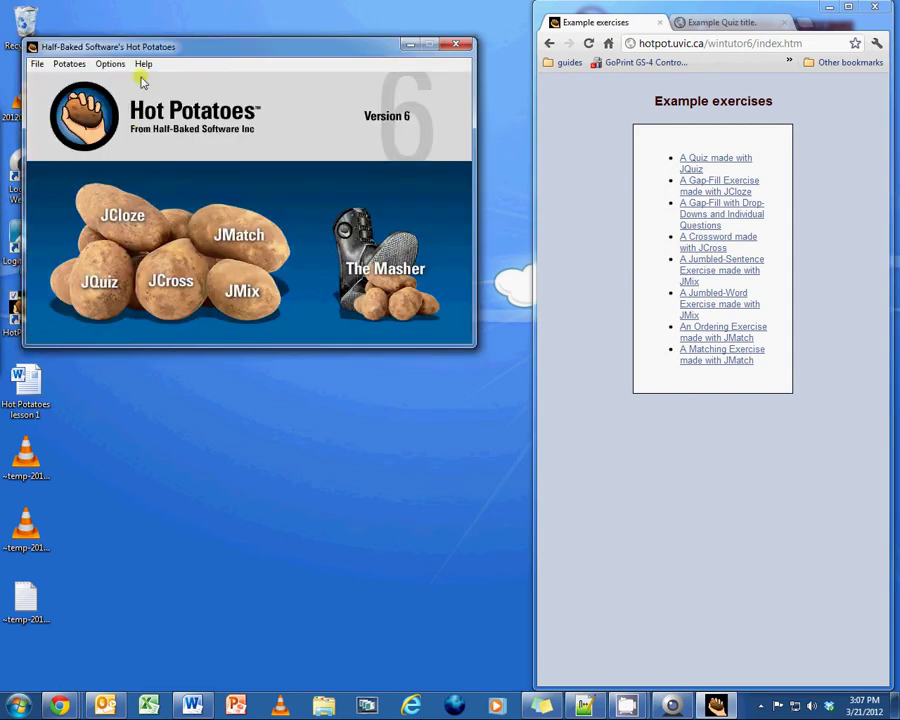
pyautogui.moveTo(146, 47); pyautogui.dragTo(188, 52)
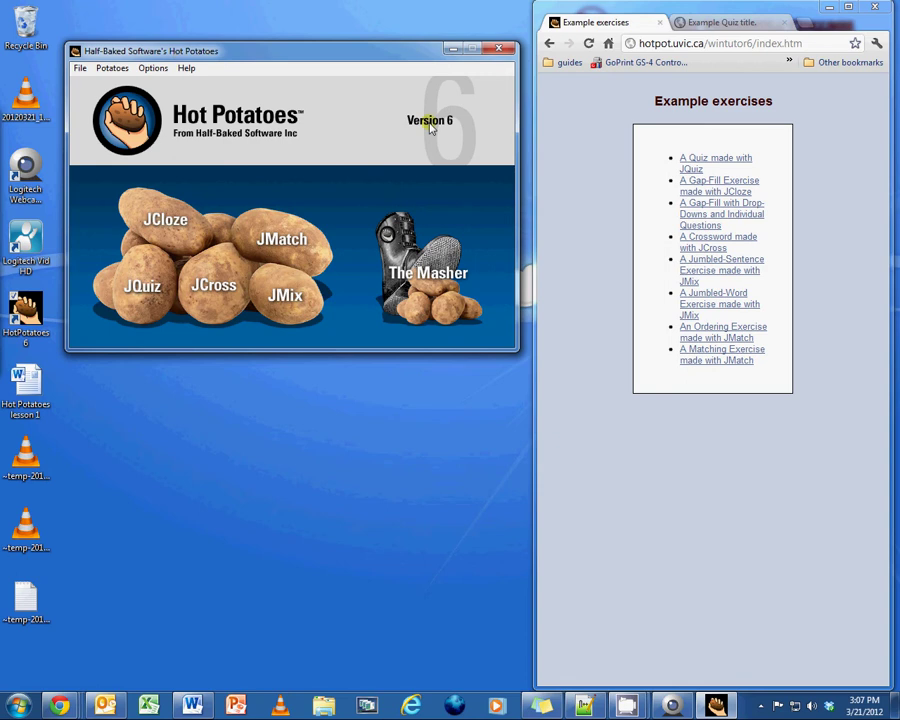
pyautogui.doubleClick(613, 221)
pyautogui.click(619, 208)
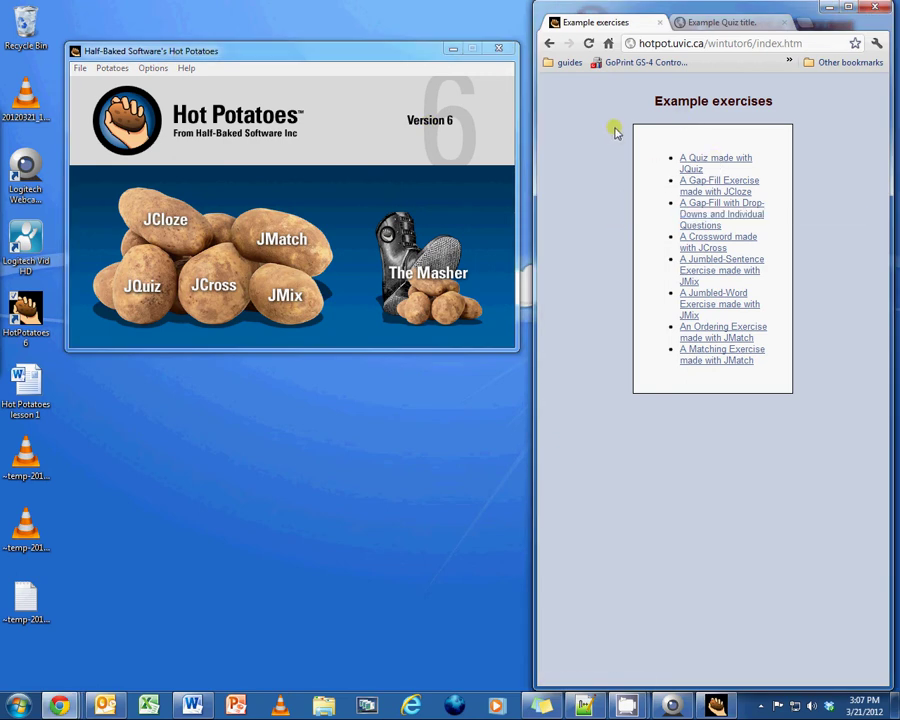
# - Open the example quiz made with JQuiz in the browser and the JQuiz authoring program next to it
pyautogui.click(739, 161)
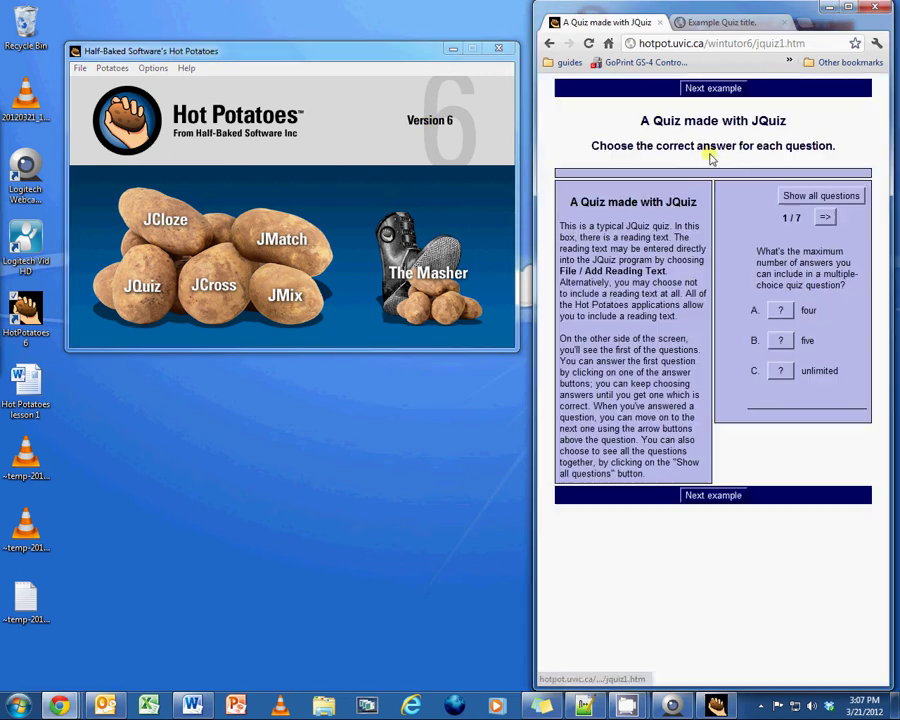
pyautogui.click(143, 286)
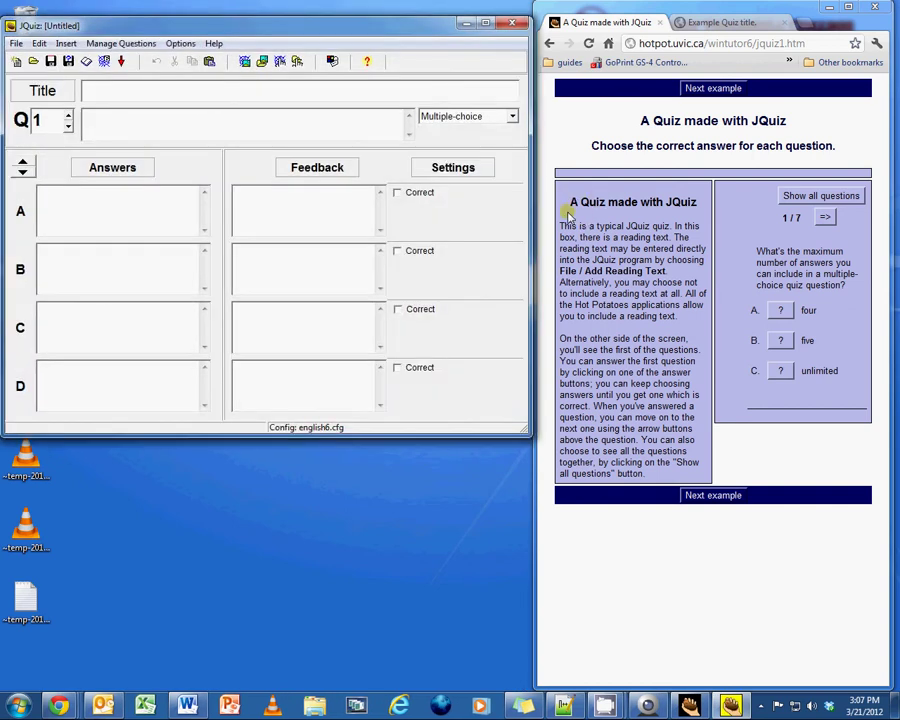
pyautogui.moveTo(567, 213); pyautogui.dragTo(629, 372)
pyautogui.click(629, 364)
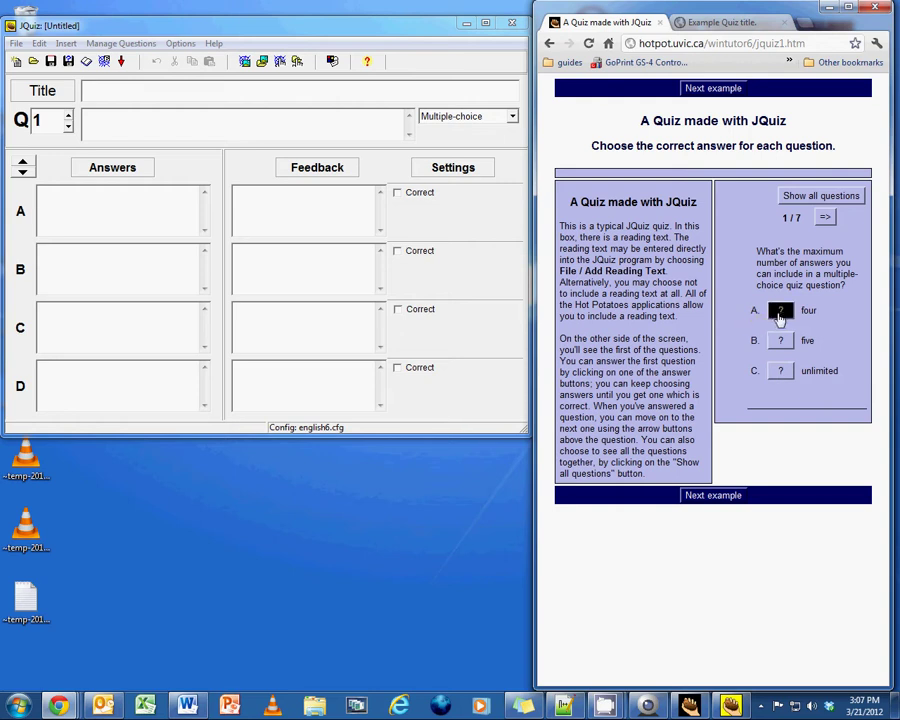
# - Answer question 1 of the example quiz with "four" and with "unlimited", dismissing each feedback message
pyautogui.click(779, 311)
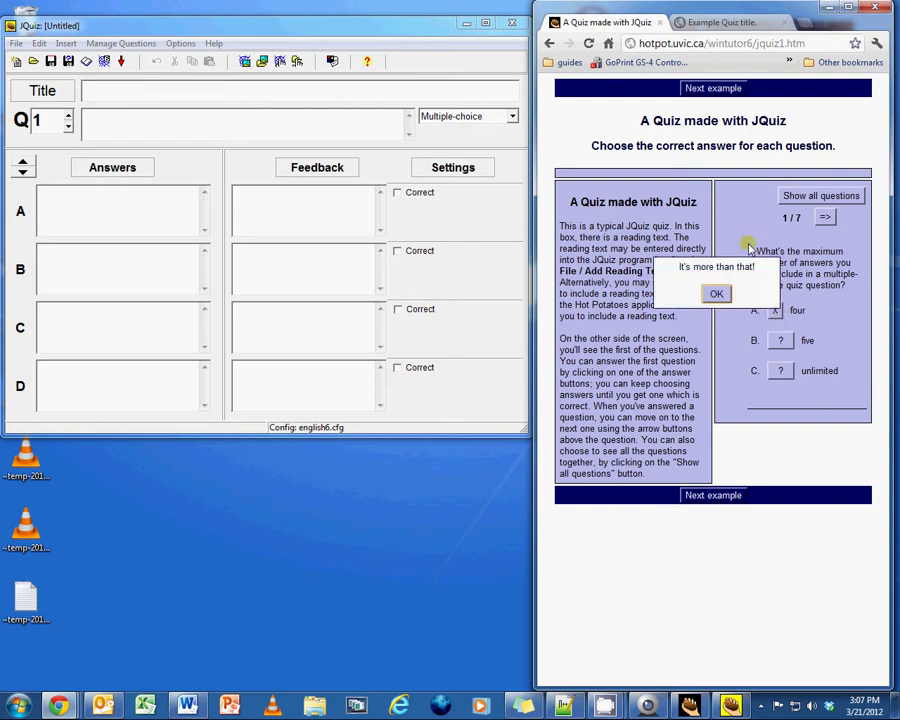
pyautogui.click(717, 296)
pyautogui.click(780, 371)
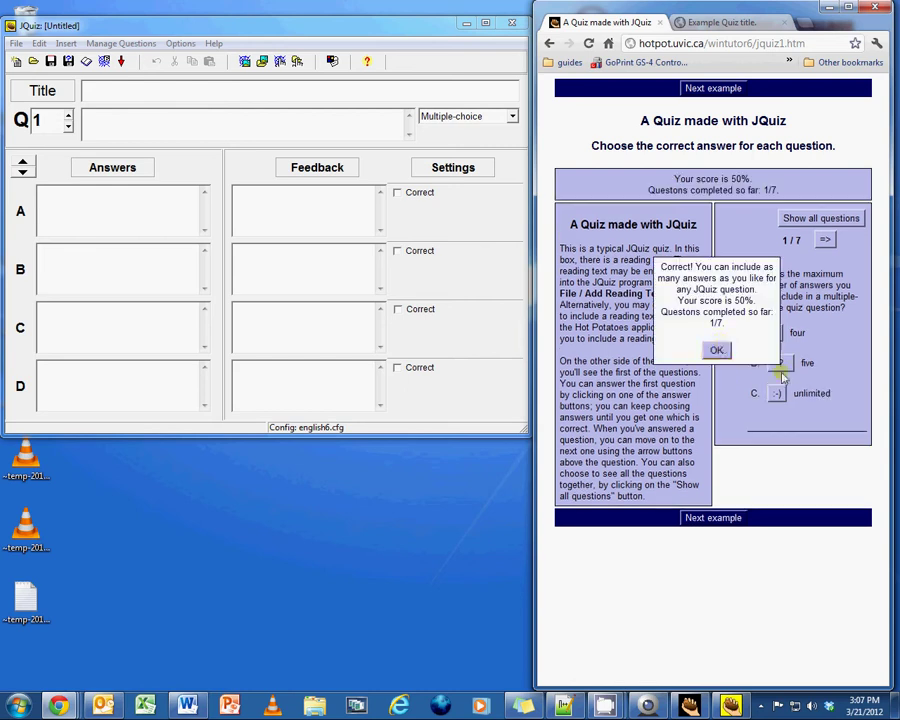
pyautogui.click(718, 350)
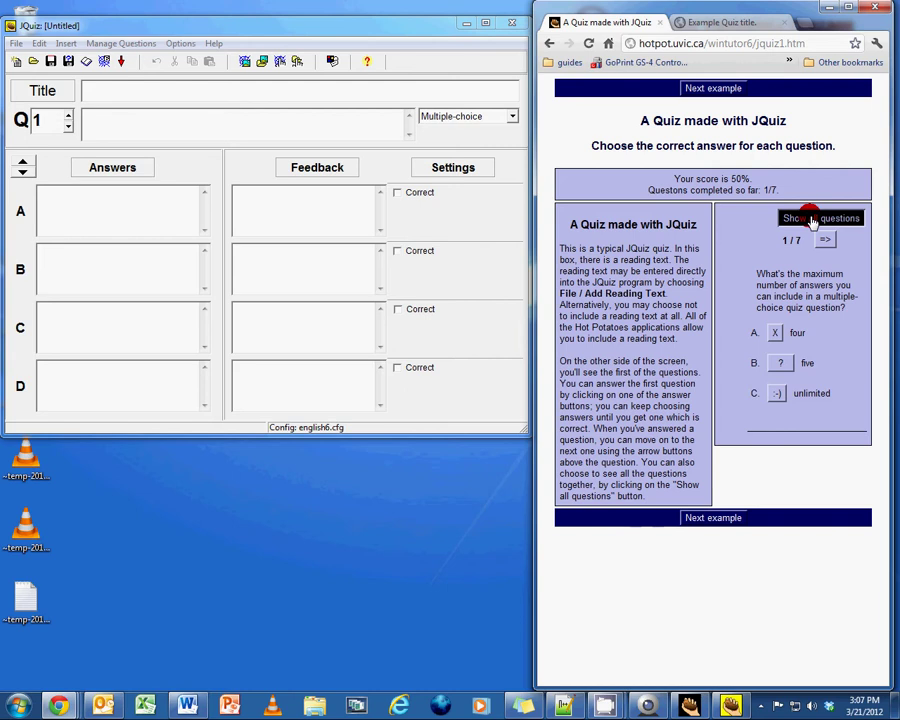
# - Page through the example quiz up to question 7 and display all its questions together
pyautogui.click(808, 218)
pyautogui.click(808, 218)
pyautogui.click(824, 241)
pyautogui.click(824, 241)
pyautogui.click(824, 241)
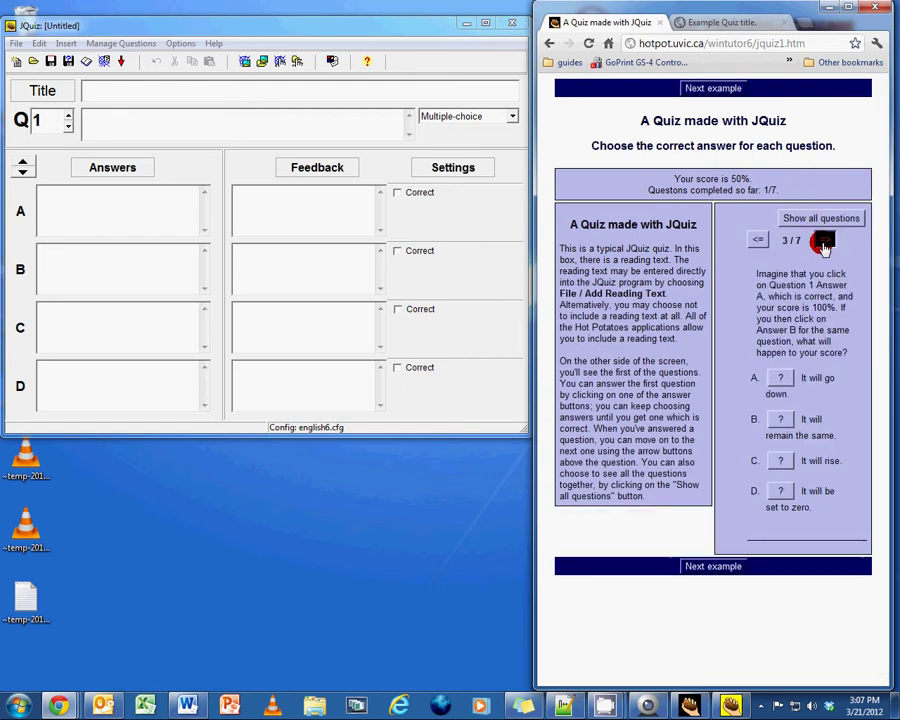
pyautogui.click(824, 241)
pyautogui.click(824, 241)
pyautogui.click(824, 241)
pyautogui.click(822, 218)
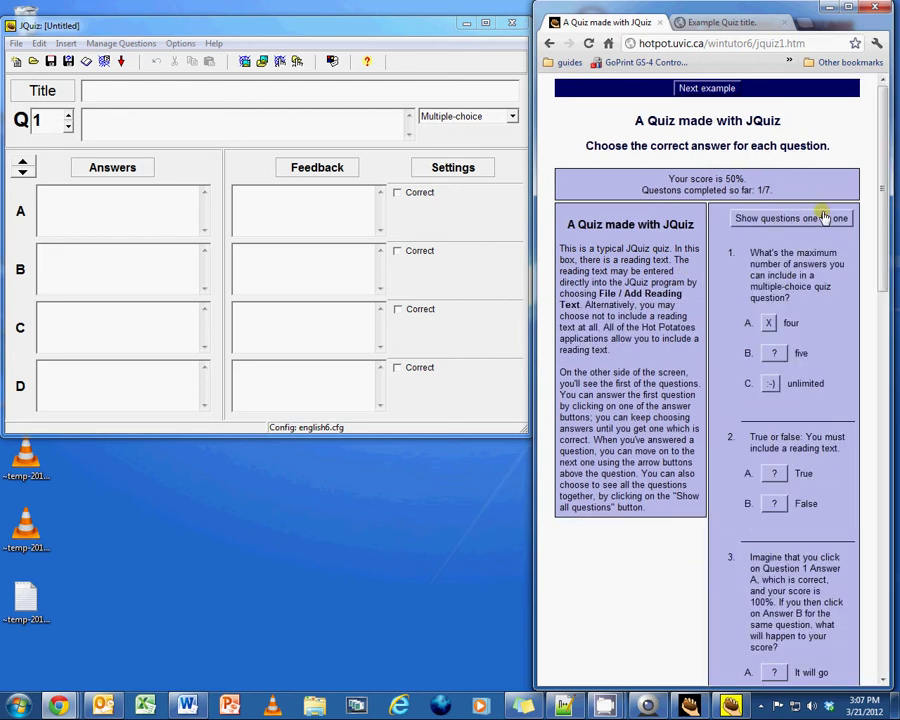
# - Request several letter hints for the short-answer question 5 about the program used to make the exercise
pyautogui.scroll(-2, 684, 325)
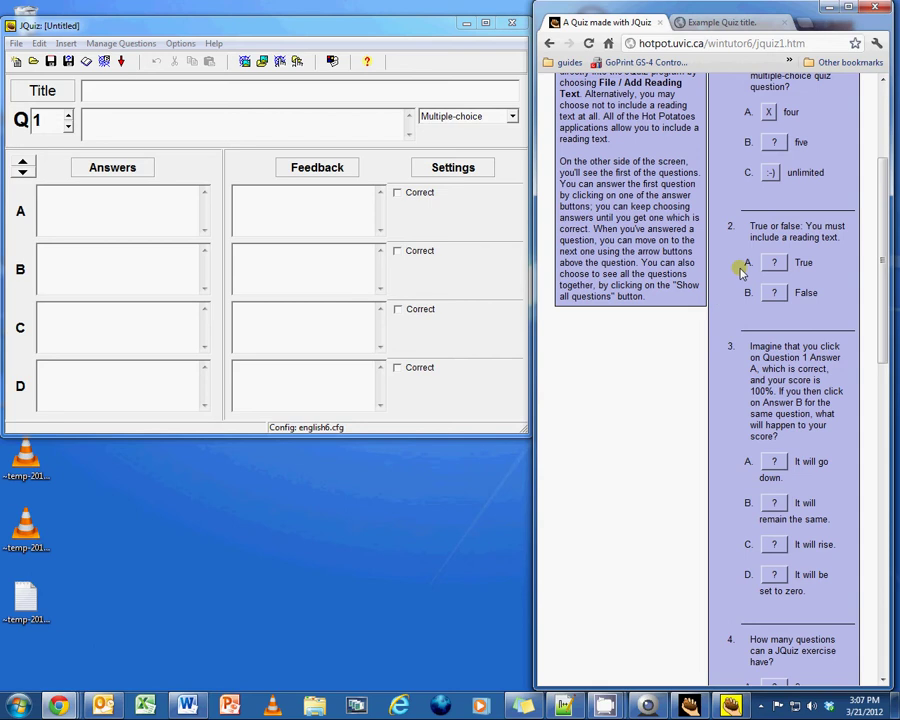
pyautogui.scroll(-4, 716, 316)
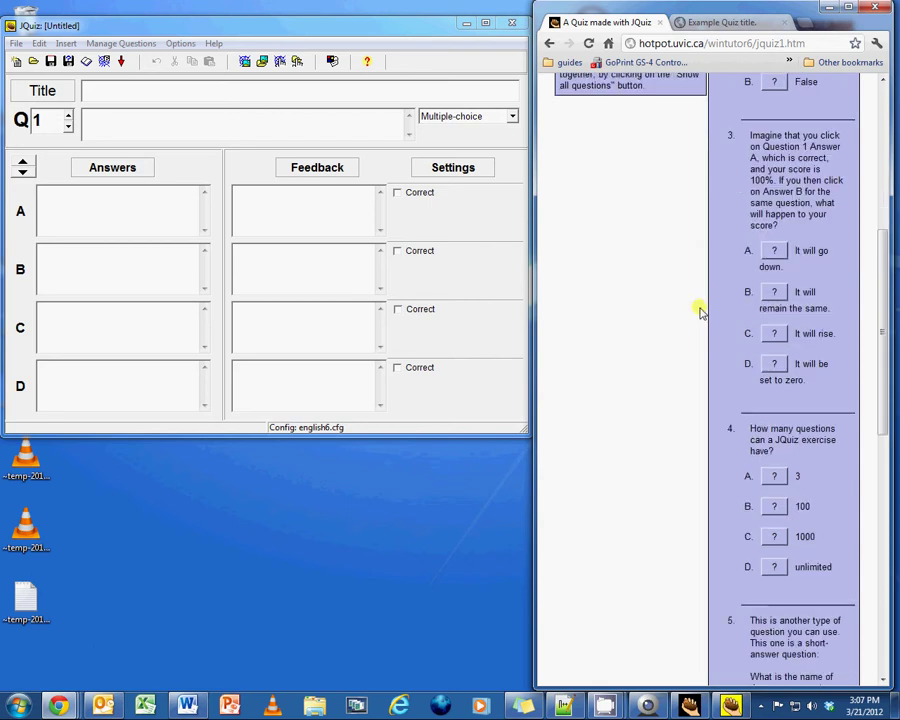
pyautogui.scroll(-4, 699, 309)
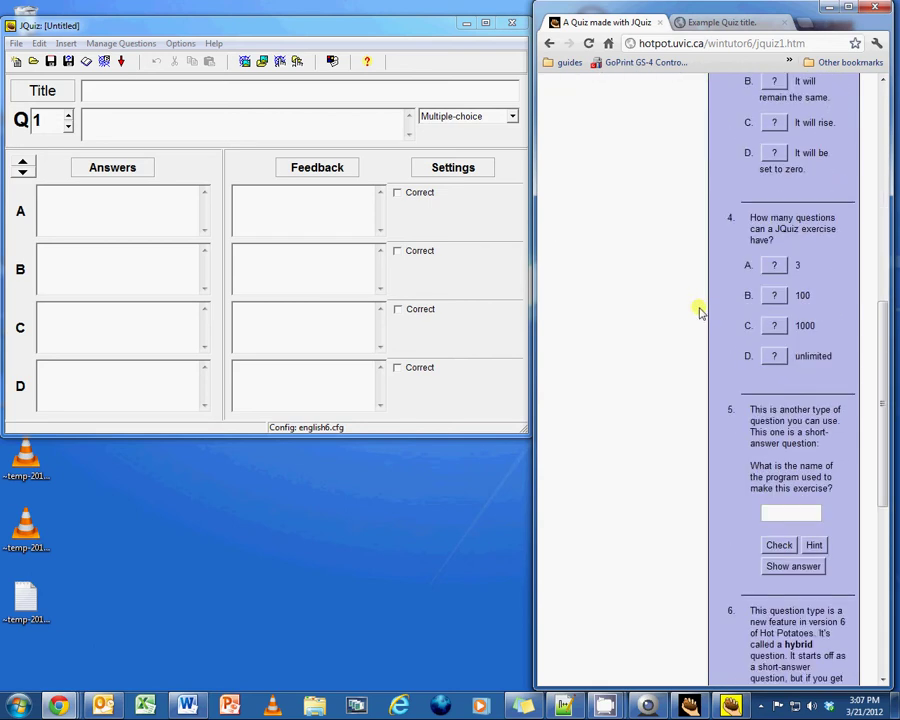
pyautogui.scroll(-4, 700, 311)
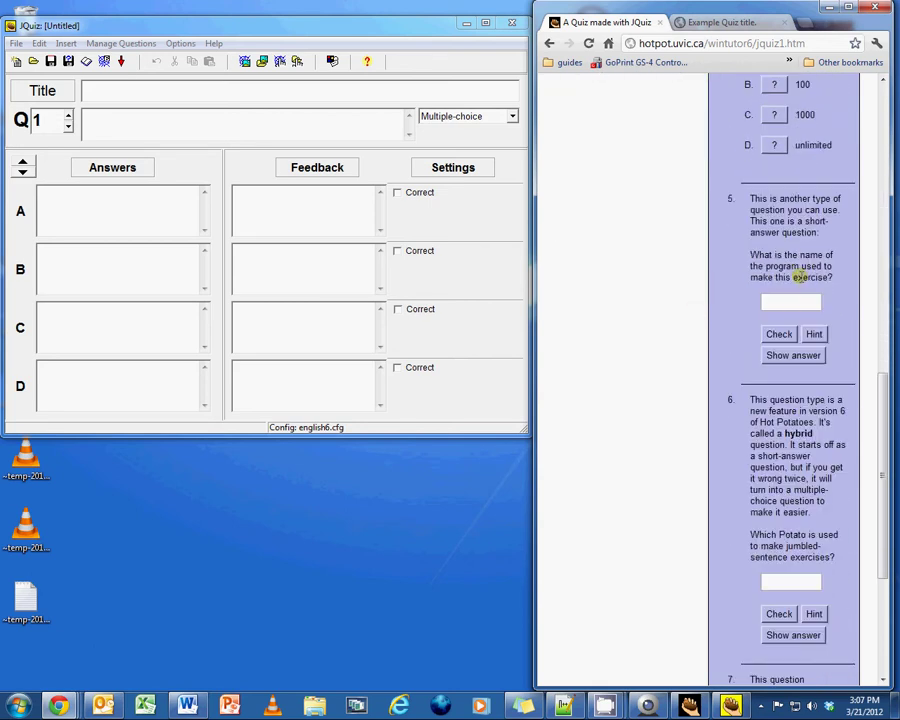
pyautogui.click(798, 301)
pyautogui.click(814, 334)
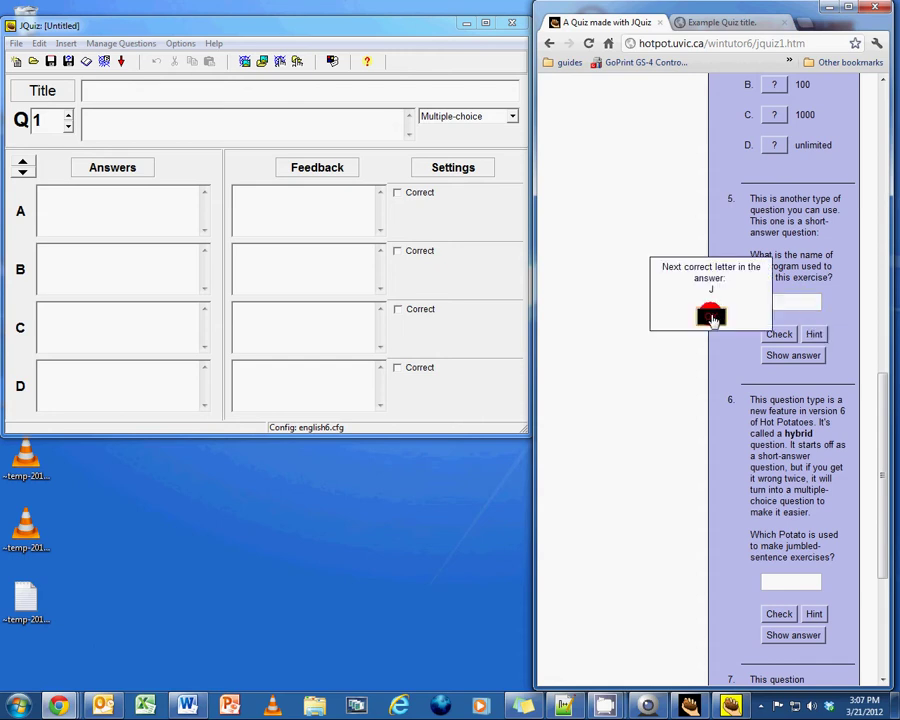
pyautogui.click(711, 318)
pyautogui.click(810, 333)
pyautogui.click(710, 316)
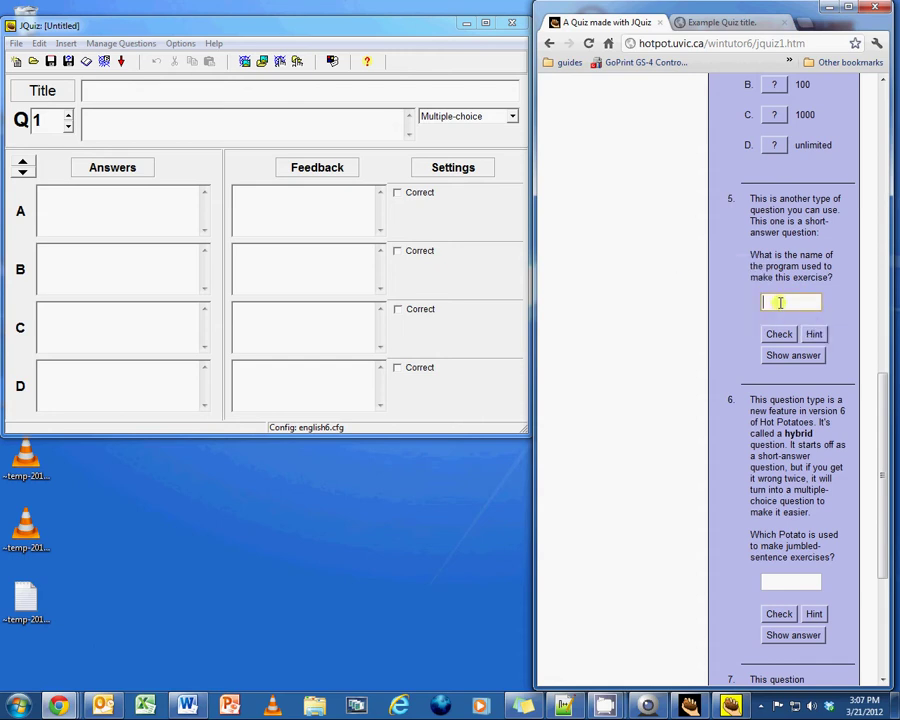
pyautogui.click(820, 332)
pyautogui.click(710, 318)
pyautogui.click(814, 333)
pyautogui.click(715, 319)
# - Complete the answer to question 5 as "jquiz" and check it
pyautogui.write('uiz')
pyautogui.scroll(-1, 720, 308)
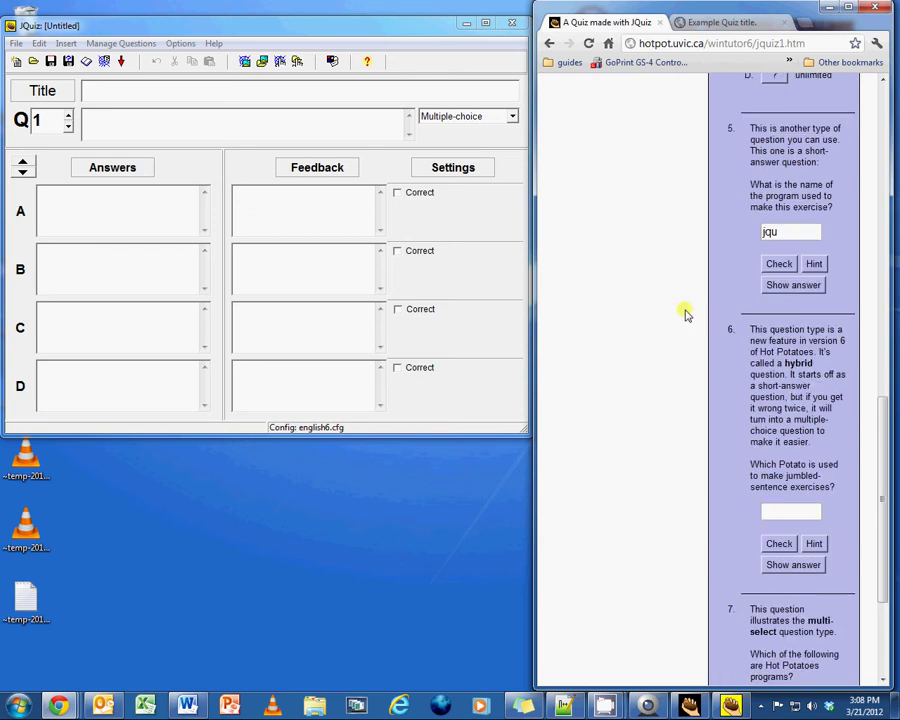
pyautogui.press('Return')
pyautogui.click(666, 314)
# - Check the incorrect answer "wrong" twice for the hybrid question 6 and dismiss the feedback
pyautogui.scroll(-3, 645, 331)
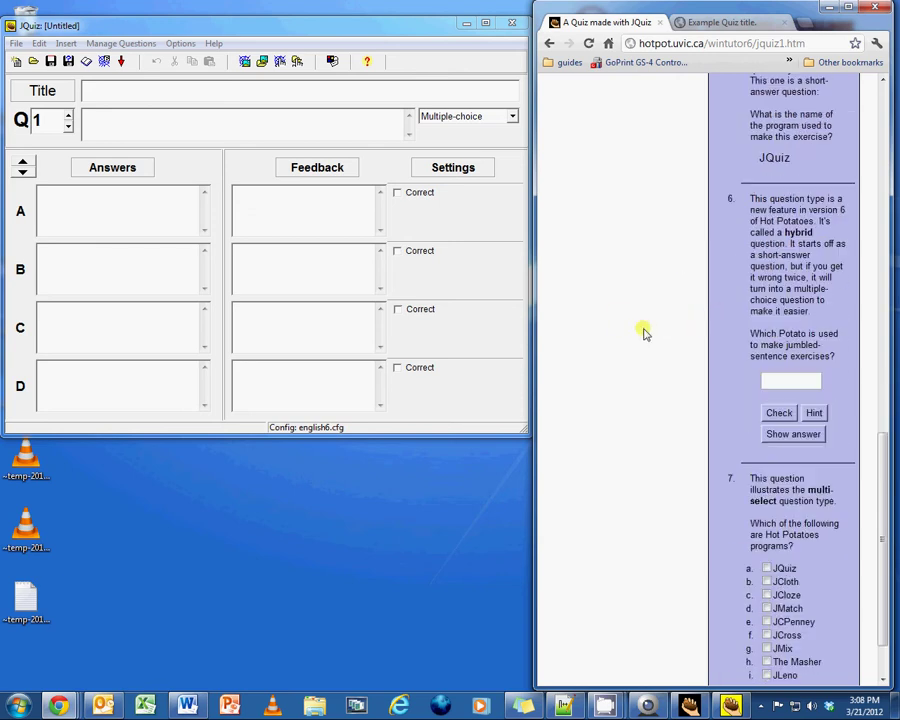
pyautogui.click(799, 312)
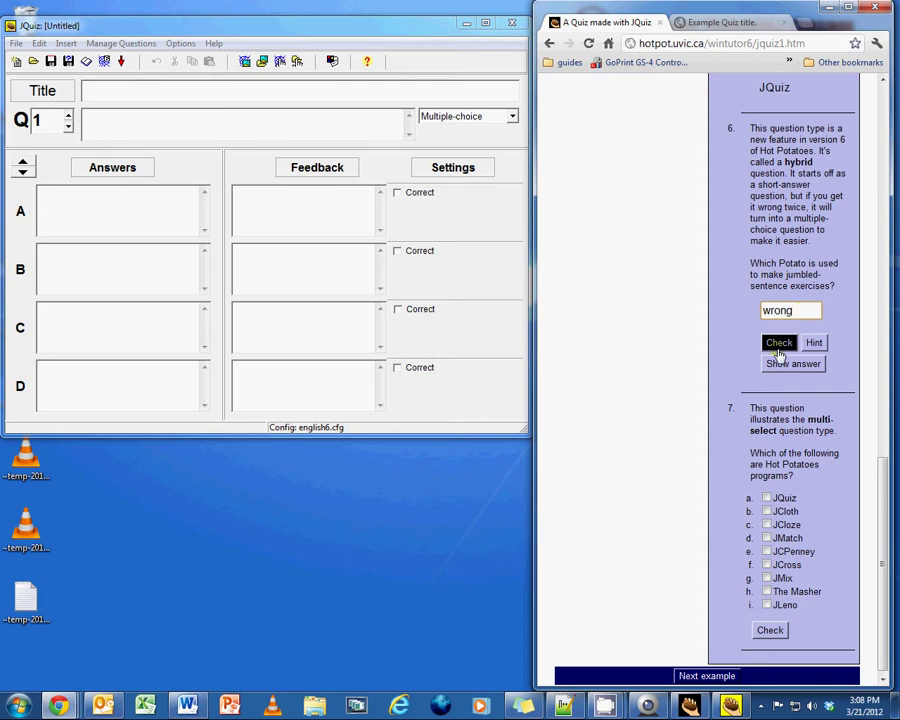
pyautogui.click(779, 342)
pyautogui.press('Return')
pyautogui.press('Return')
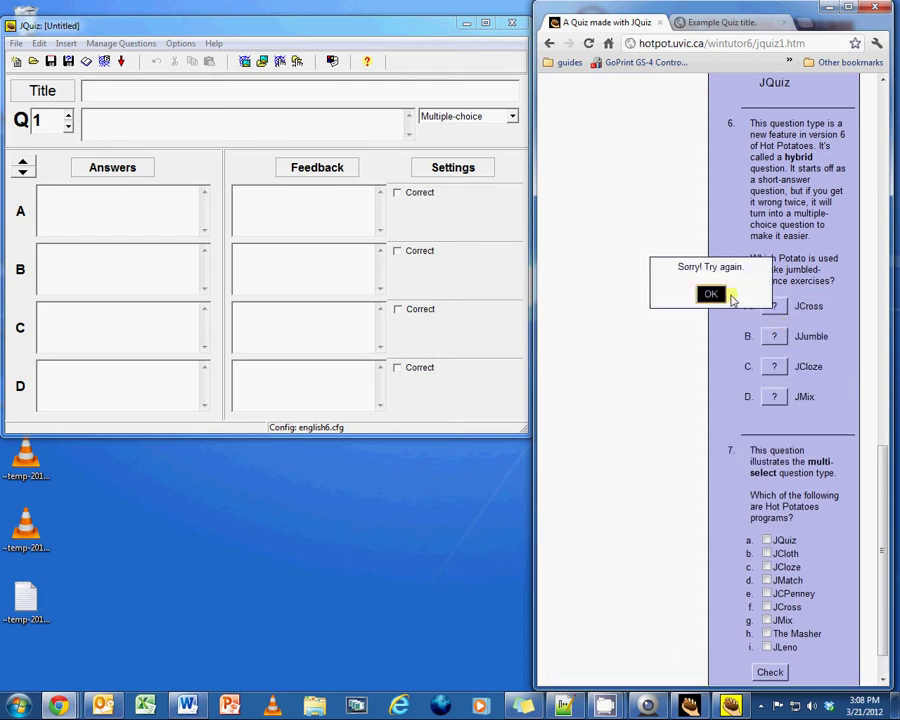
pyautogui.click(713, 293)
# - Select JCloth, JCloze, JMatch and JCPenney in the multi-select question 7
pyautogui.scroll(-1, 713, 371)
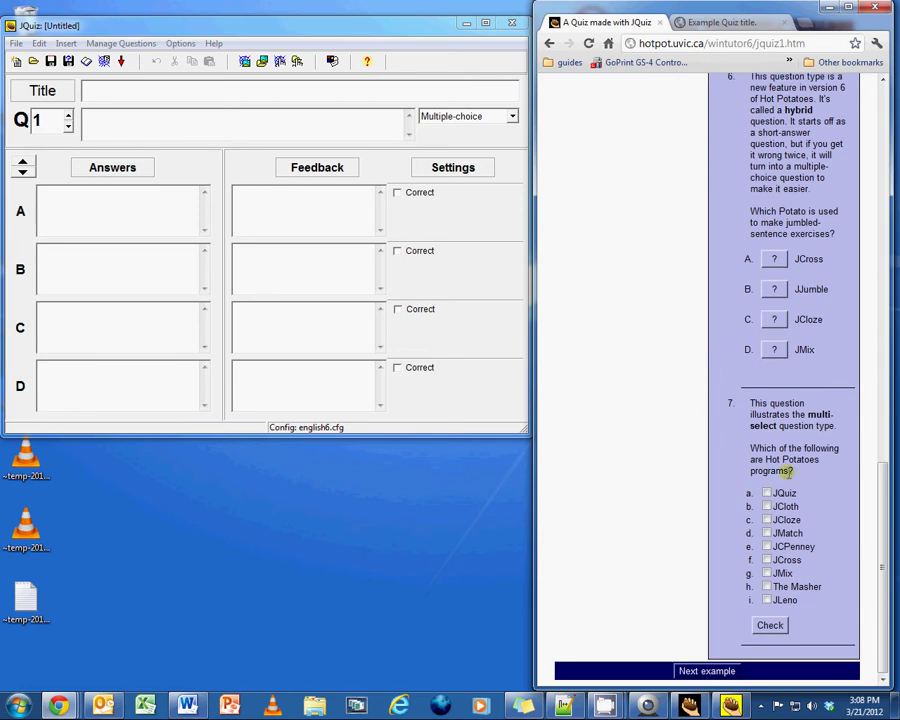
pyautogui.click(767, 506)
pyautogui.click(767, 520)
pyautogui.click(767, 547)
# - Switch the example quiz back to showing its questions one by one
pyautogui.scroll(15, 692, 522)
pyautogui.scroll(1, 692, 520)
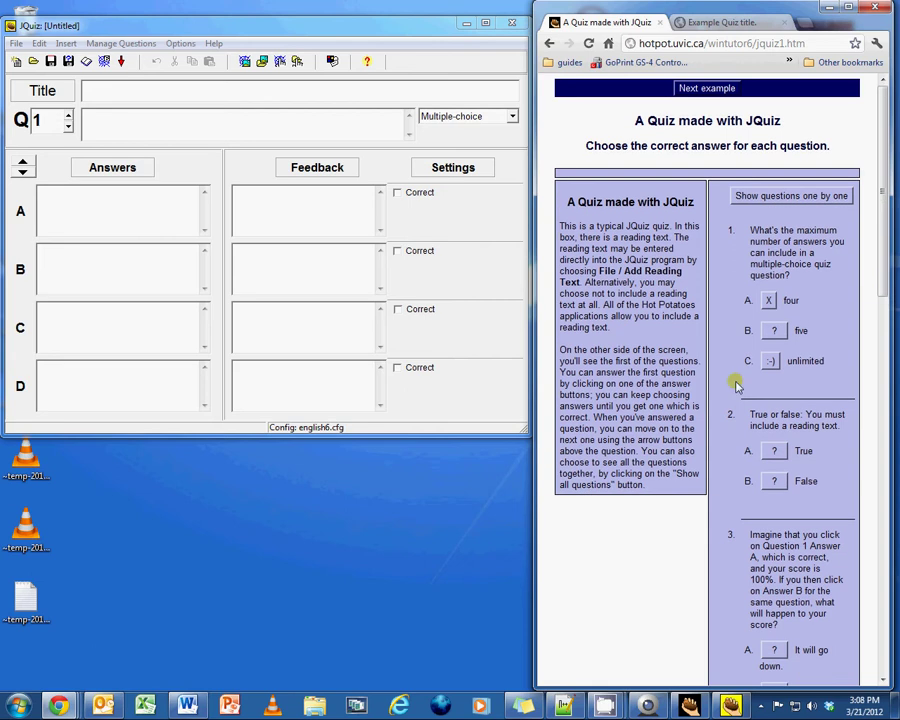
pyautogui.click(786, 196)
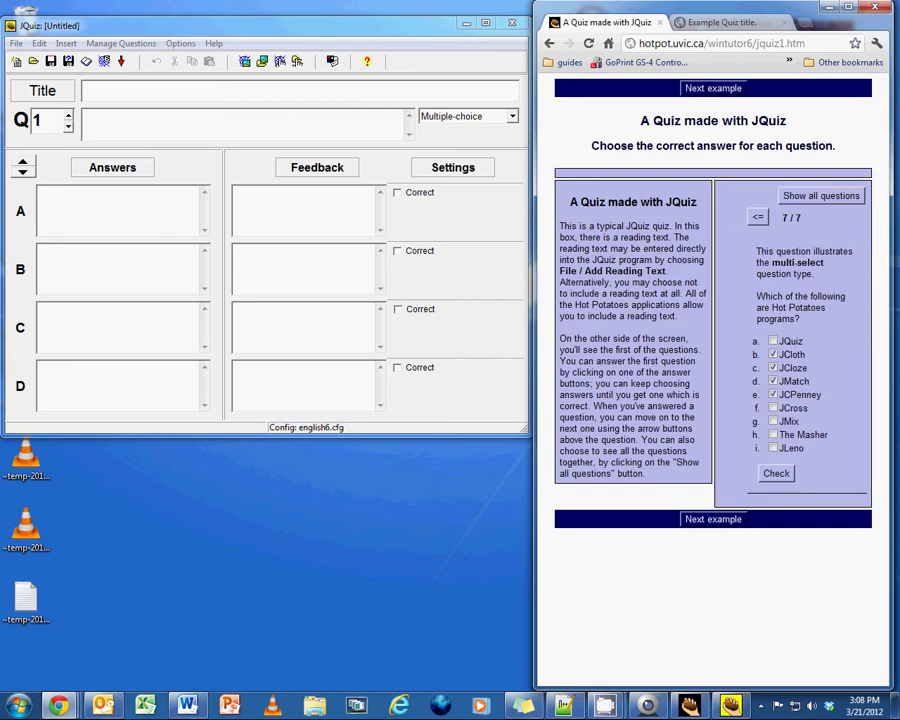
# - Advance the untitled JQuiz file to question 5 and examine its answer and feedback fields and the available question types
pyautogui.click(68, 115)
pyautogui.click(68, 115)
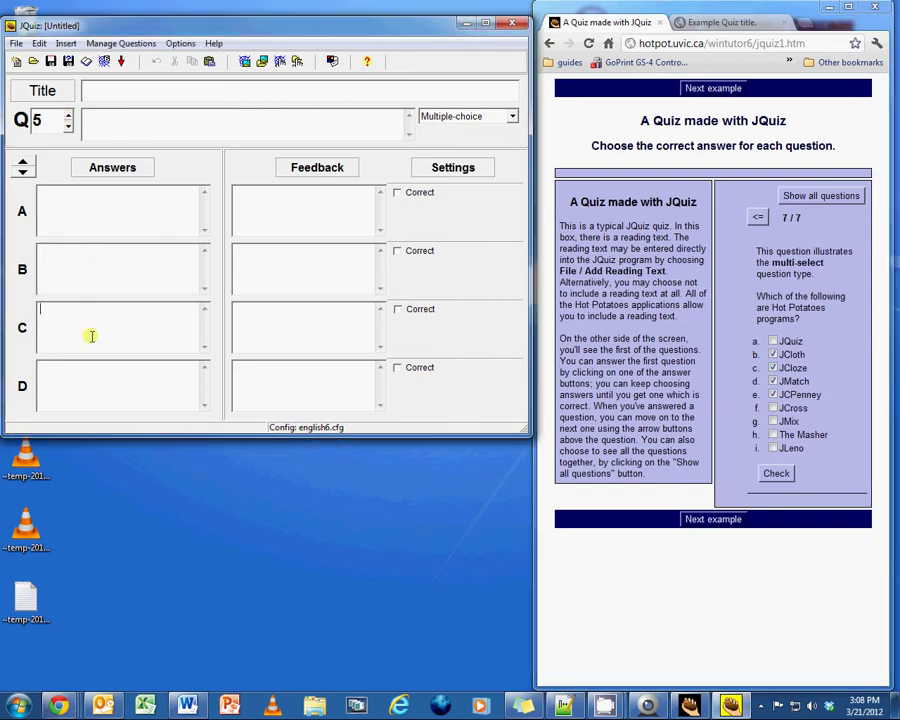
pyautogui.click(326, 392)
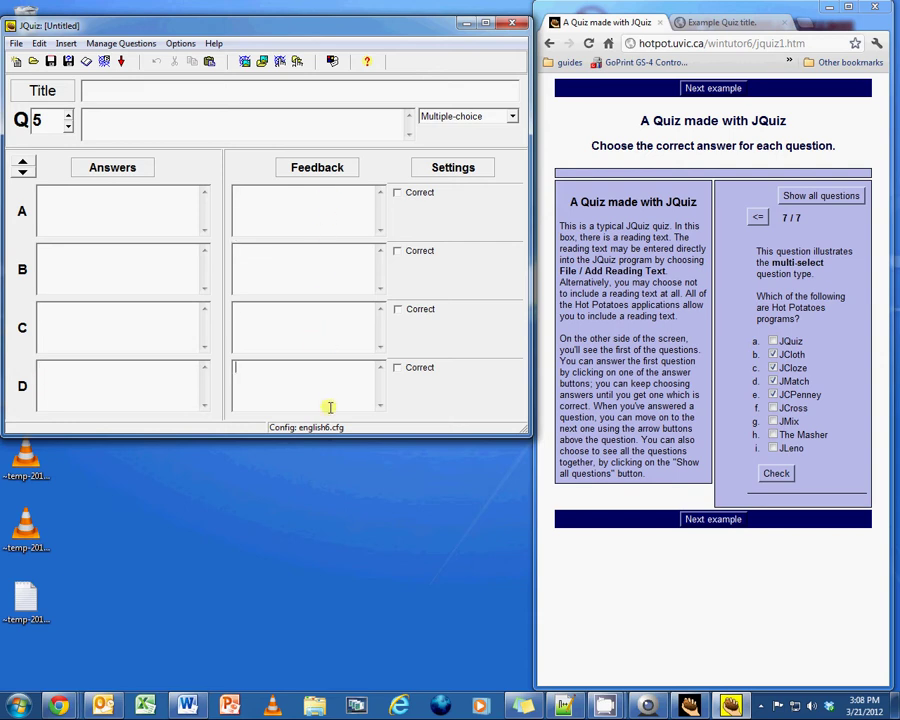
pyautogui.click(482, 118)
pyautogui.click(482, 128)
pyautogui.click(482, 120)
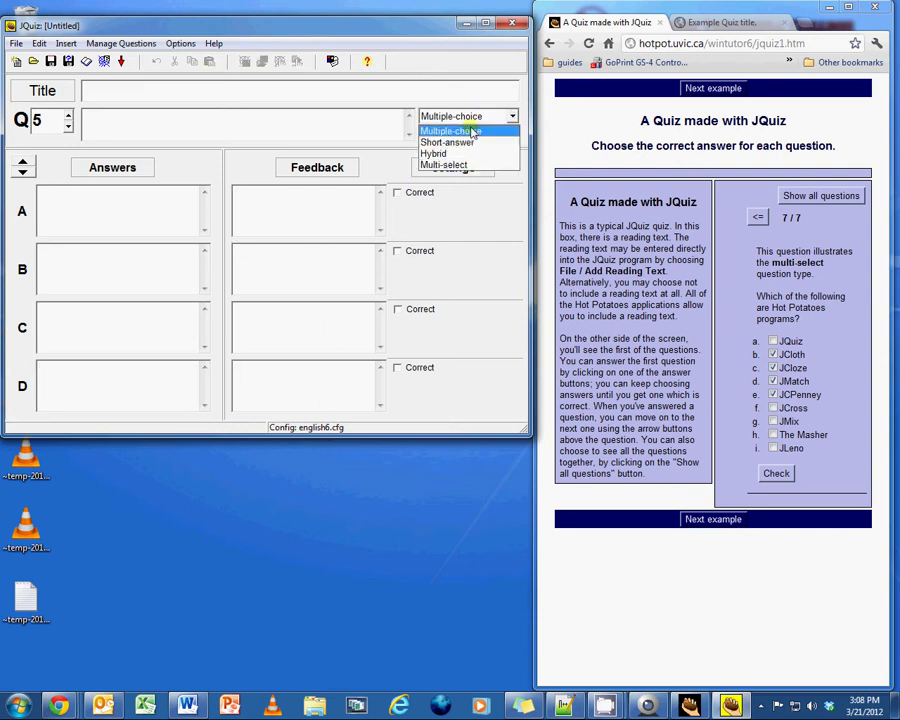
pyautogui.click(287, 141)
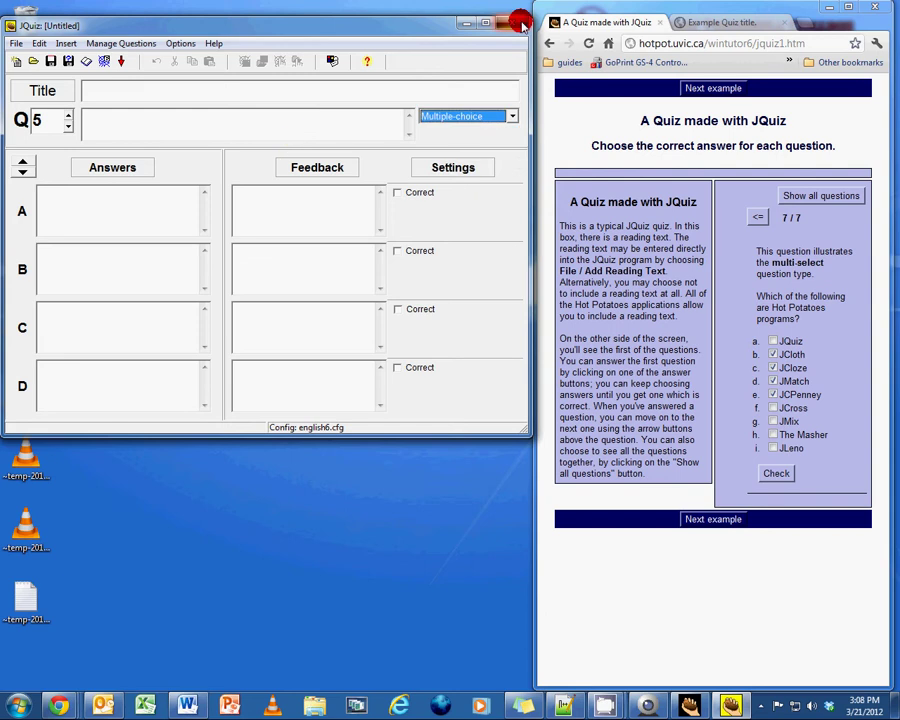
# - Close JQuiz and open the gap-fill example made with JCloze from the list of example exercises
pyautogui.click(521, 22)
pyautogui.click(549, 43)
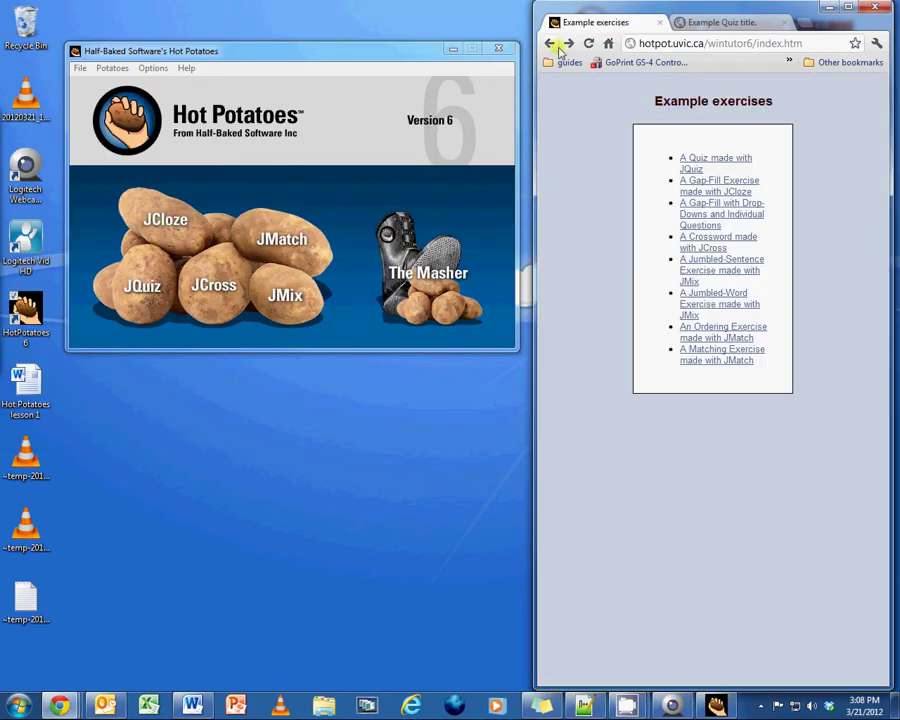
pyautogui.click(707, 181)
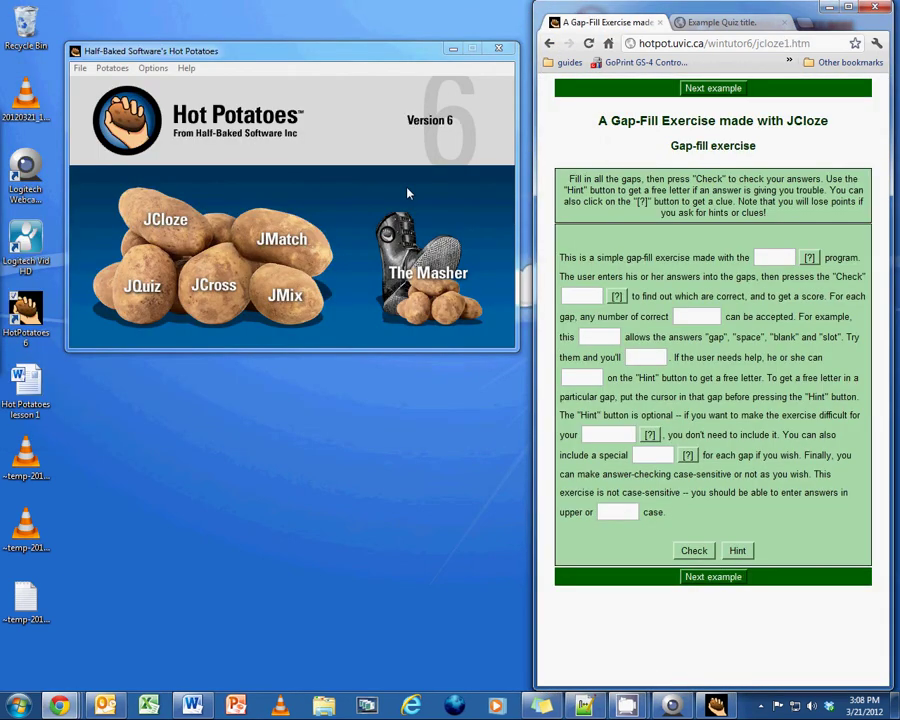
# - Start JCloze and examine the answer gaps and clue options in the gap-fill example
pyautogui.click(169, 220)
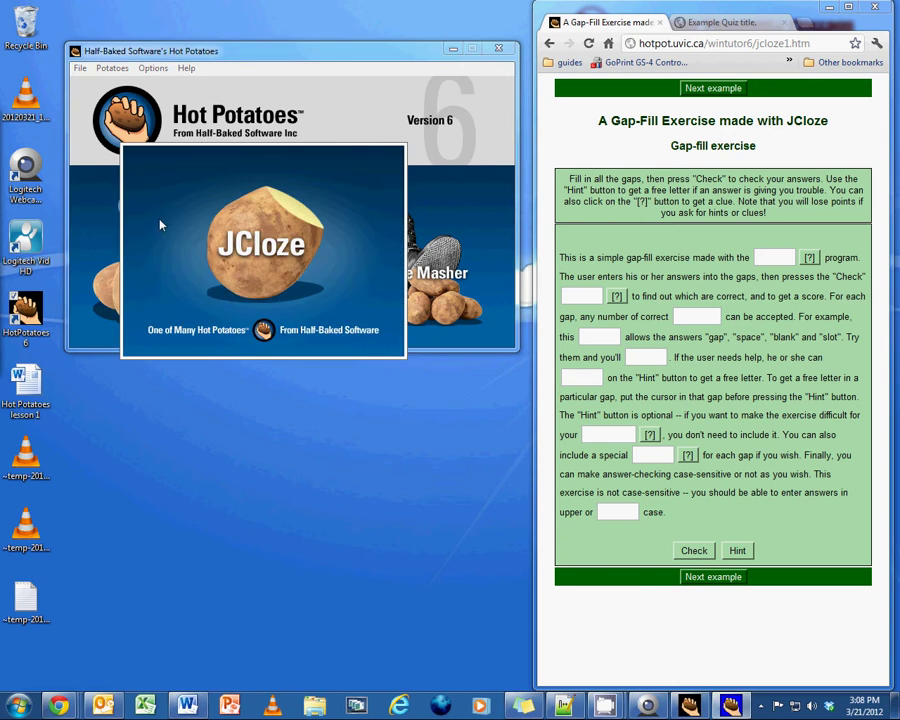
pyautogui.click(571, 257)
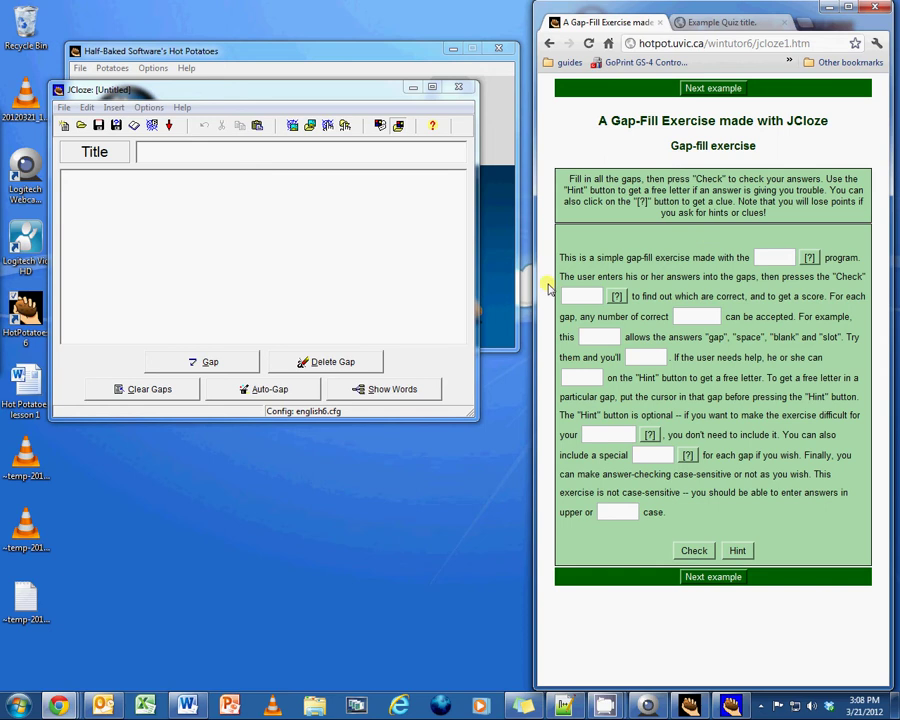
pyautogui.click(687, 318)
pyautogui.click(617, 296)
pyautogui.click(712, 327)
# - Open the example gap-fill with drop-downs and individual questions and view the word choices for question 1
pyautogui.click(550, 44)
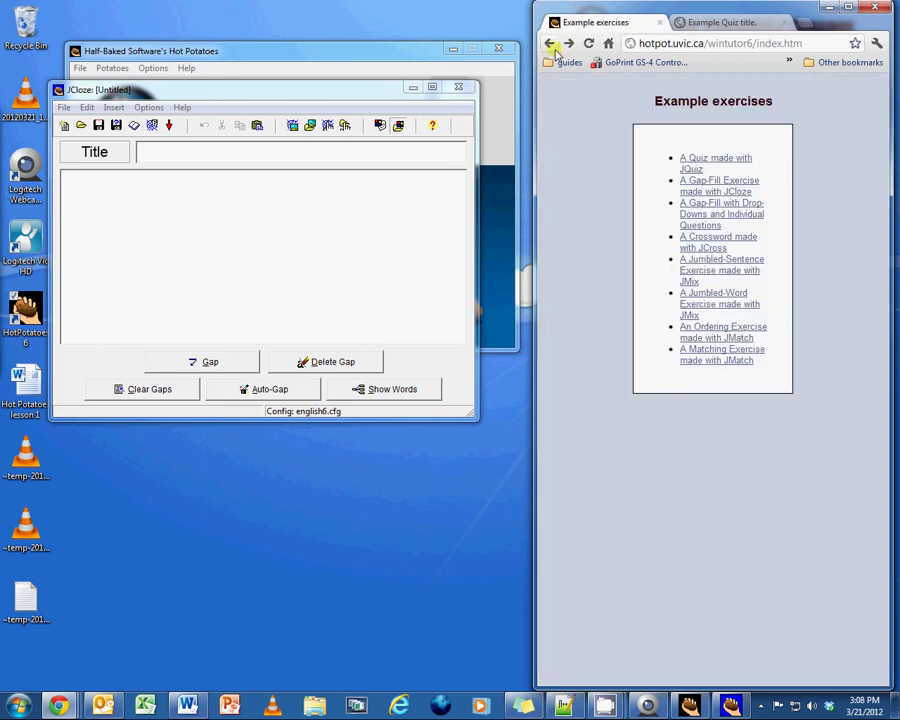
pyautogui.click(735, 207)
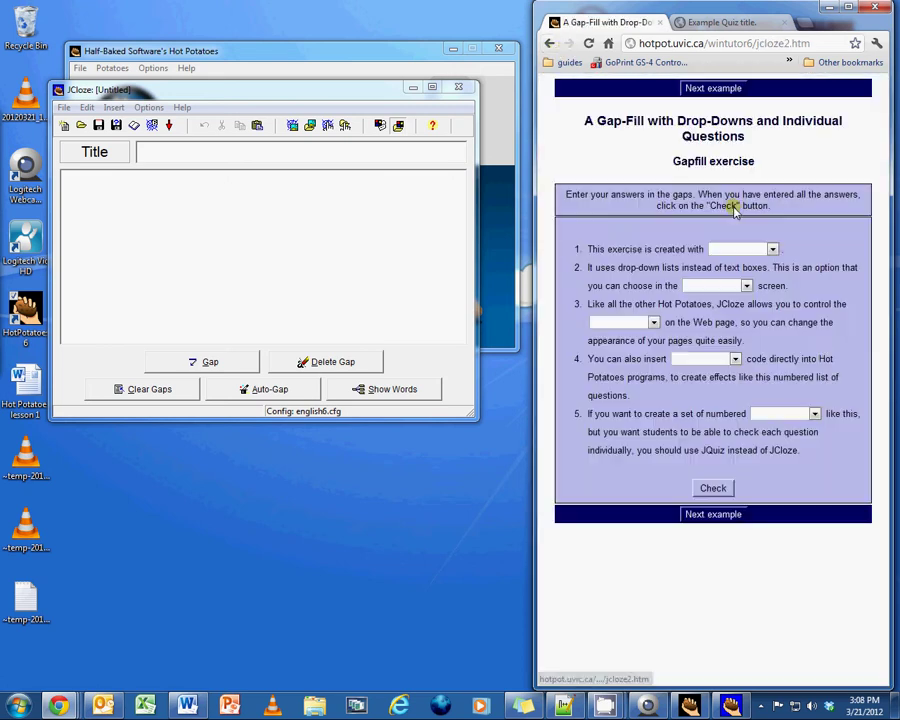
pyautogui.click(742, 248)
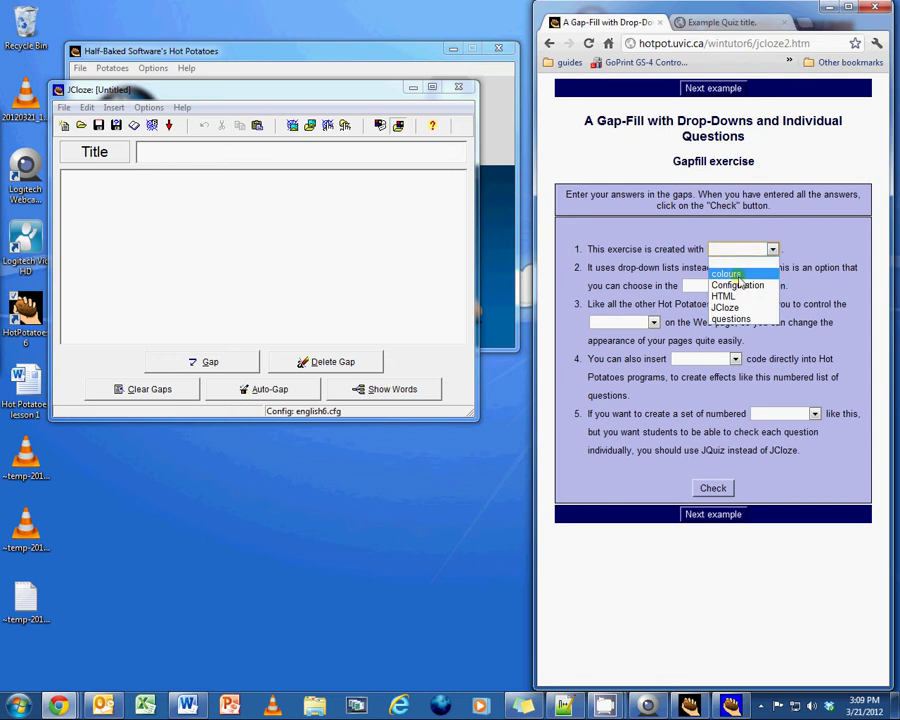
pyautogui.click(690, 322)
# - Choose "questions" for question 2, "JCloze" for question 3 and "HTML" for question 4 of the drop-down gap-fill
pyautogui.click(705, 287)
pyautogui.click(705, 351)
pyautogui.click(639, 323)
pyautogui.click(615, 381)
pyautogui.click(700, 362)
pyautogui.click(683, 405)
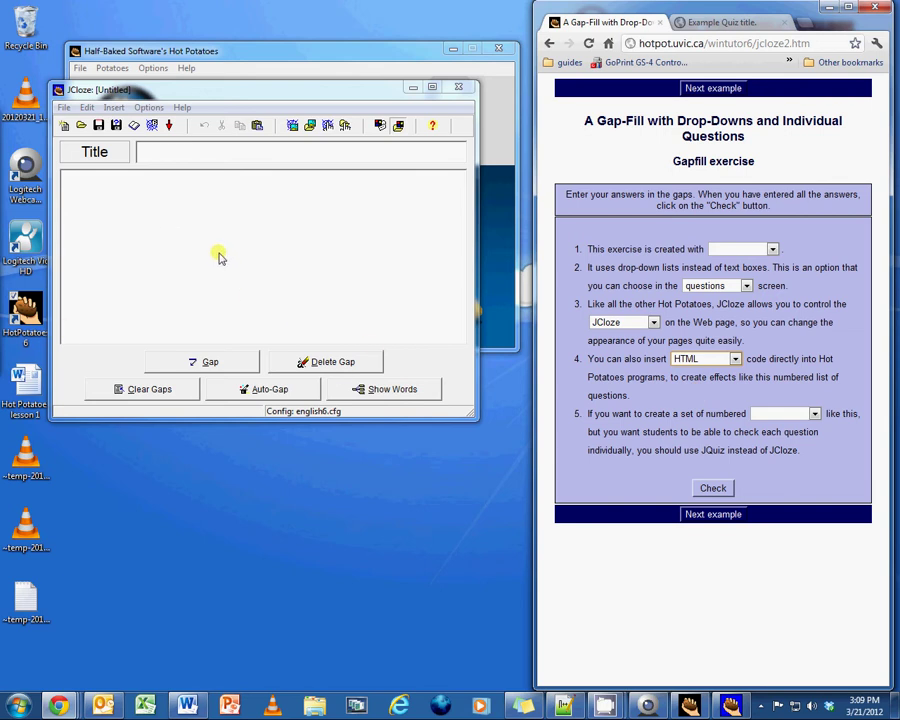
# - Look at the empty text area of the untitled JCloze file and close JCloze
pyautogui.click(240, 280)
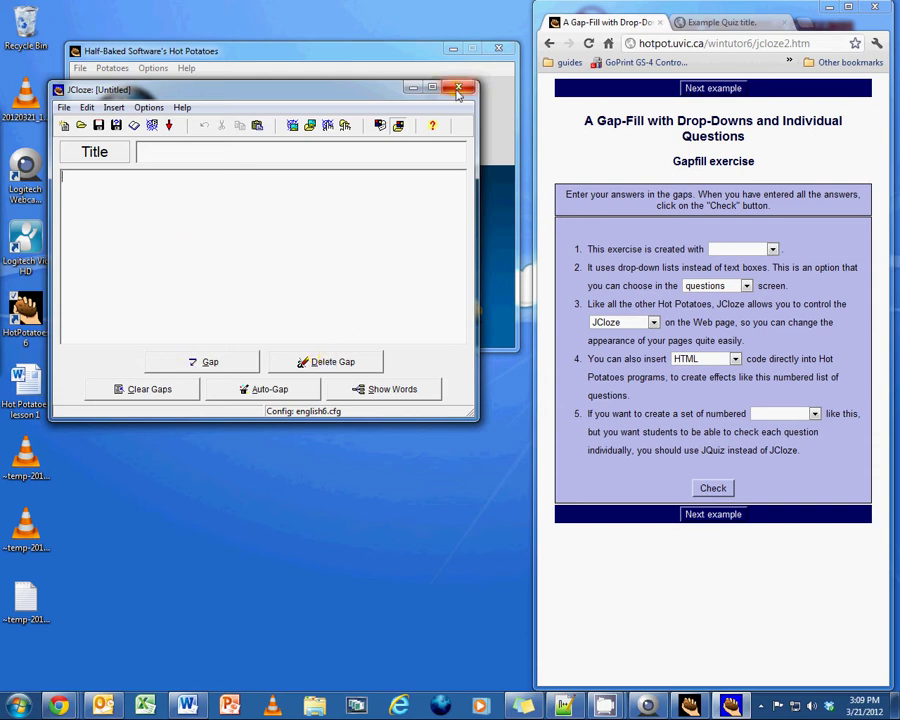
pyautogui.click(402, 226)
pyautogui.click(461, 90)
# - Open the example crossword made with JCross from the list of exercises and start the JCross program
pyautogui.click(549, 44)
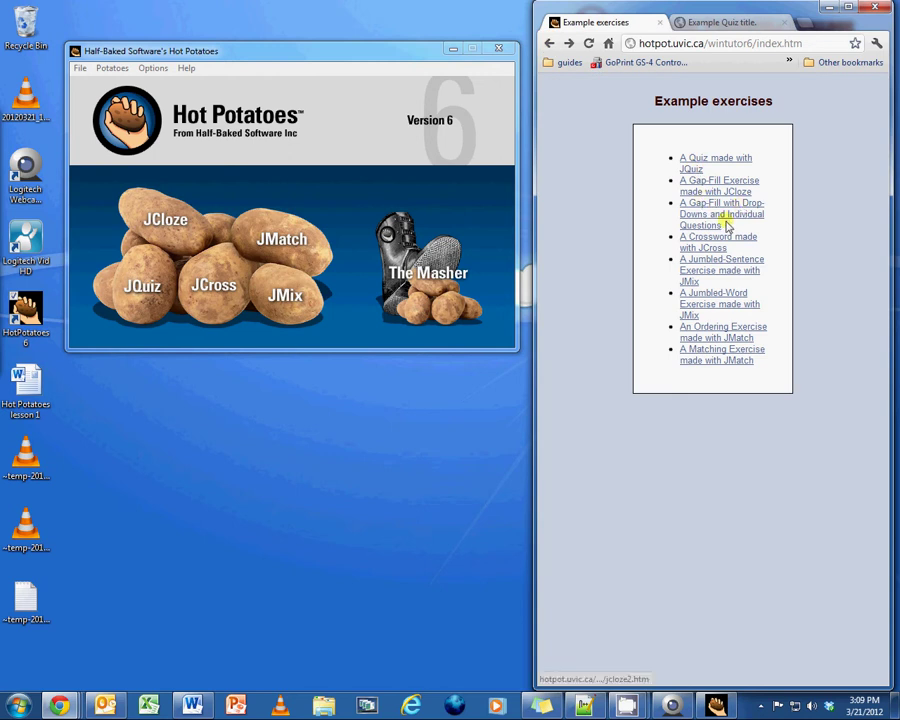
pyautogui.click(722, 244)
pyautogui.click(214, 285)
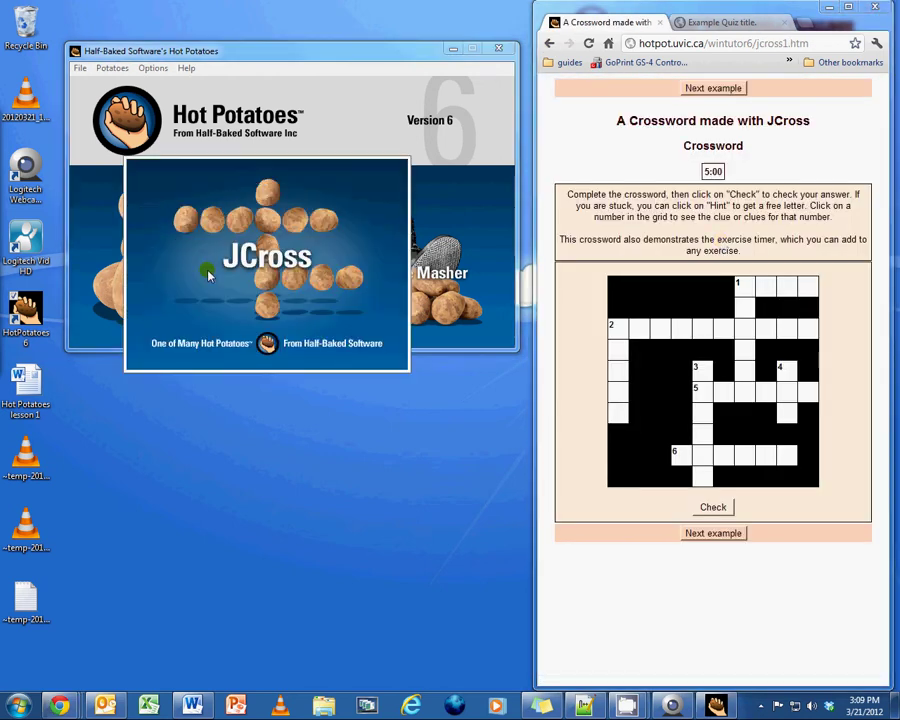
# - Show the clues for number 1 and number 2 in the example crossword
pyautogui.click(746, 288)
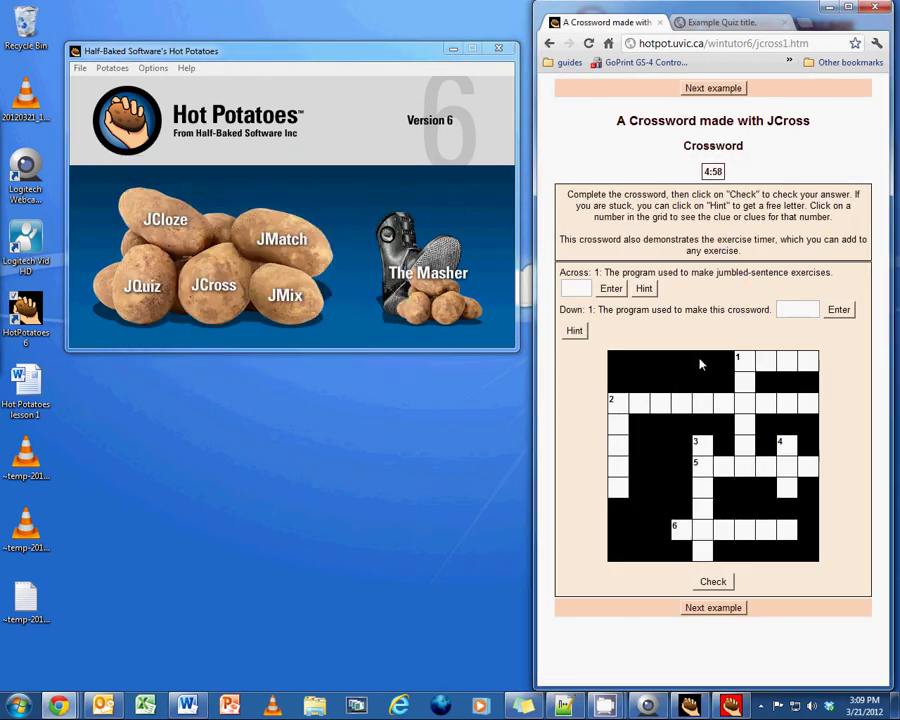
pyautogui.click(743, 355)
pyautogui.click(620, 402)
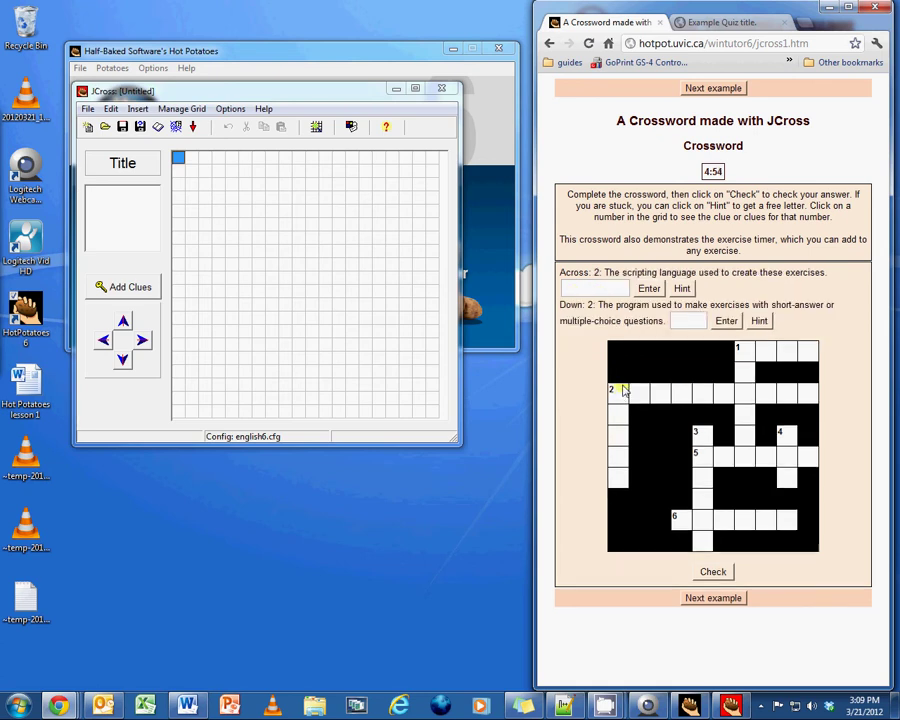
# - Reveal JAVASCRIPT letter by letter with hints for 2 across and enter it into the crossword grid
pyautogui.click(681, 288)
pyautogui.click(681, 288)
pyautogui.click(681, 288)
pyautogui.click(681, 288)
pyautogui.click(681, 288)
pyautogui.click(681, 288)
pyautogui.click(681, 288)
pyautogui.click(680, 289)
pyautogui.click(680, 289)
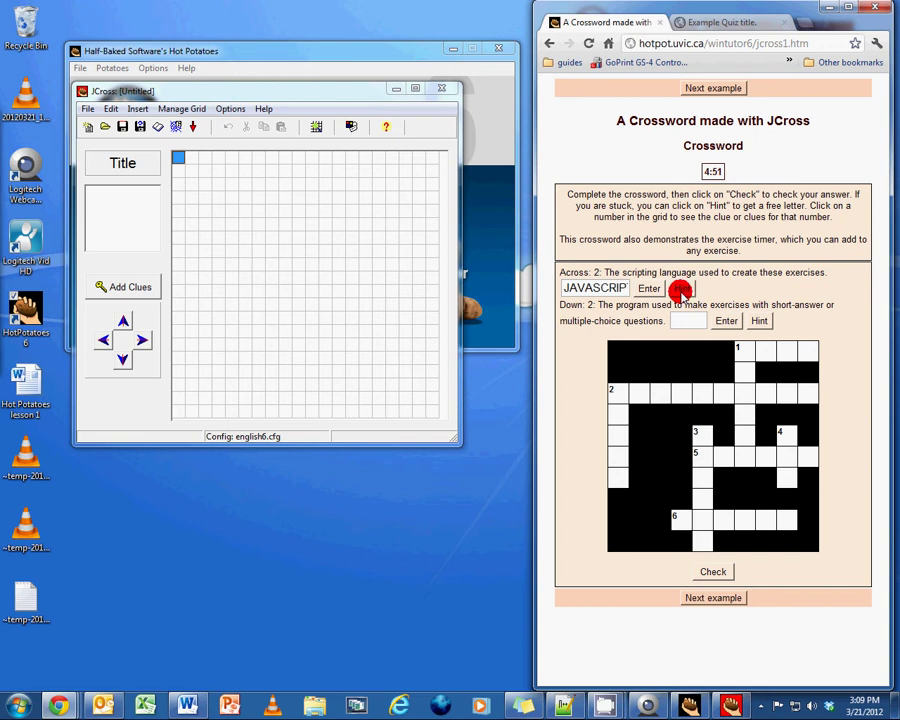
pyautogui.click(648, 288)
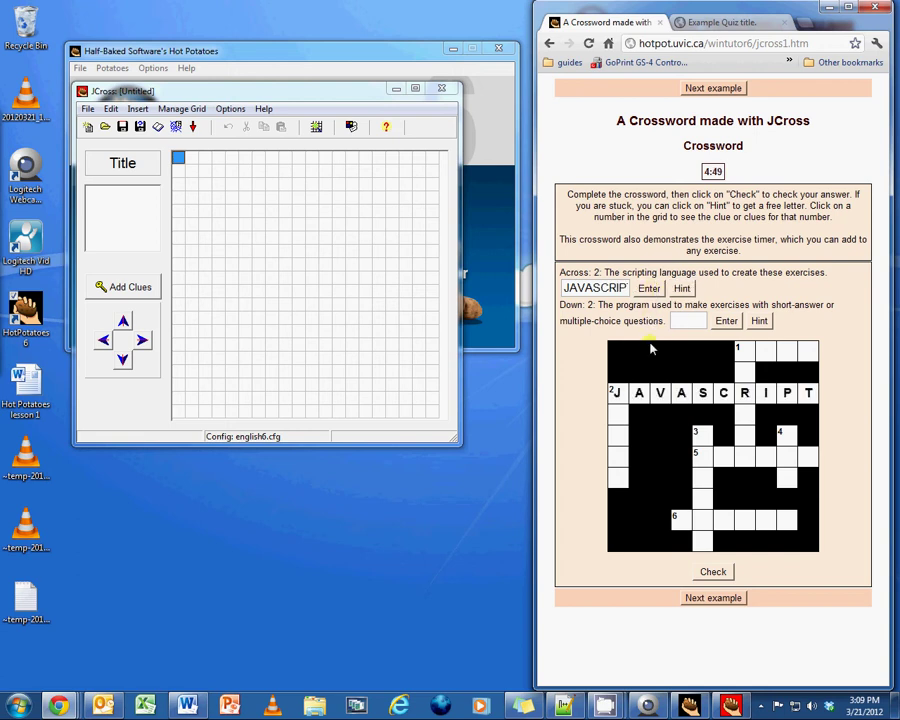
# - Reveal JQUIZ with hints for 2 down and enter it into the crossword grid
pyautogui.click(758, 321)
pyautogui.click(758, 321)
pyautogui.click(758, 321)
pyautogui.click(758, 321)
pyautogui.click(758, 321)
pyautogui.click(726, 321)
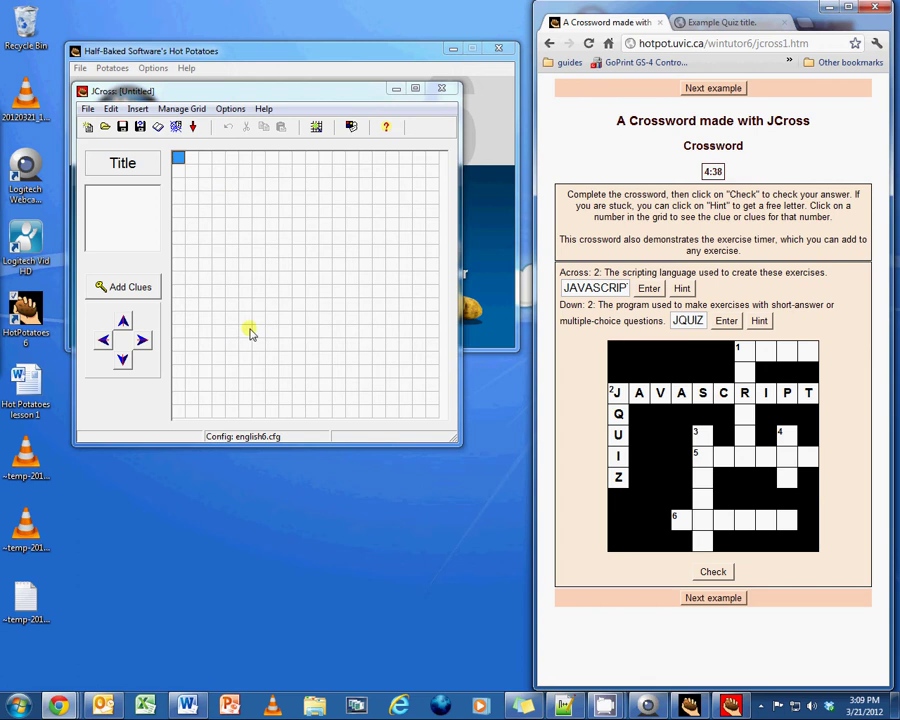
# - Open the jumbled-sentence example made with JMix and replace the JCross program with JMix
pyautogui.click(549, 43)
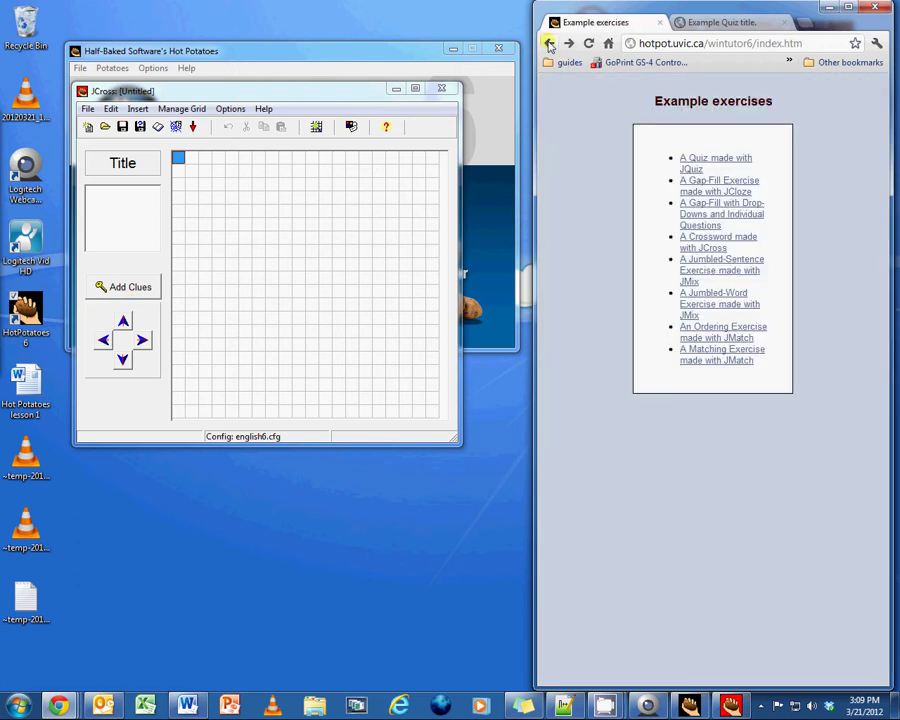
pyautogui.click(716, 259)
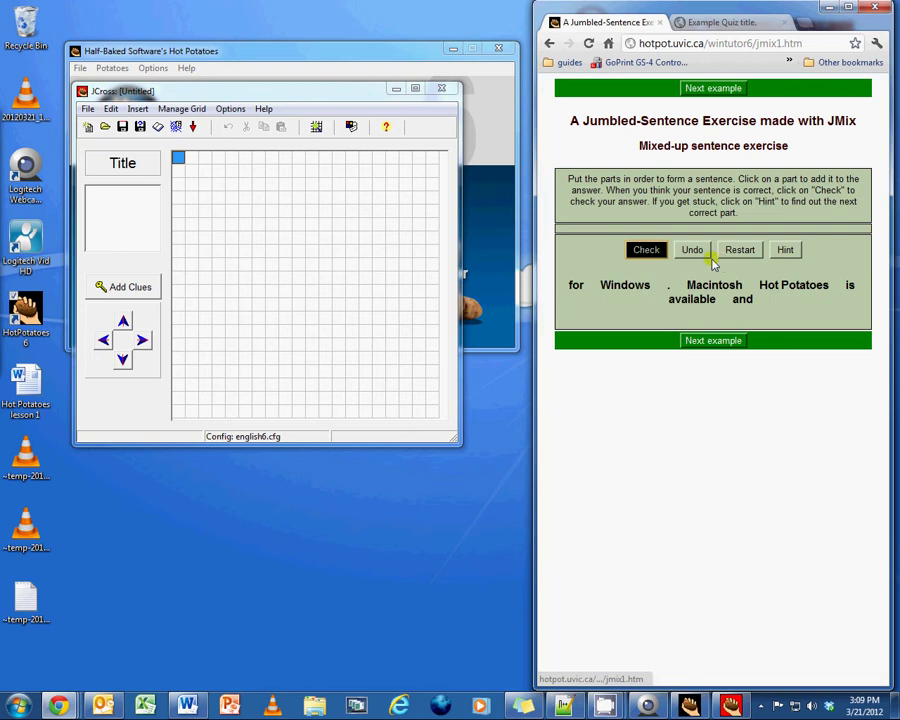
pyautogui.click(440, 87)
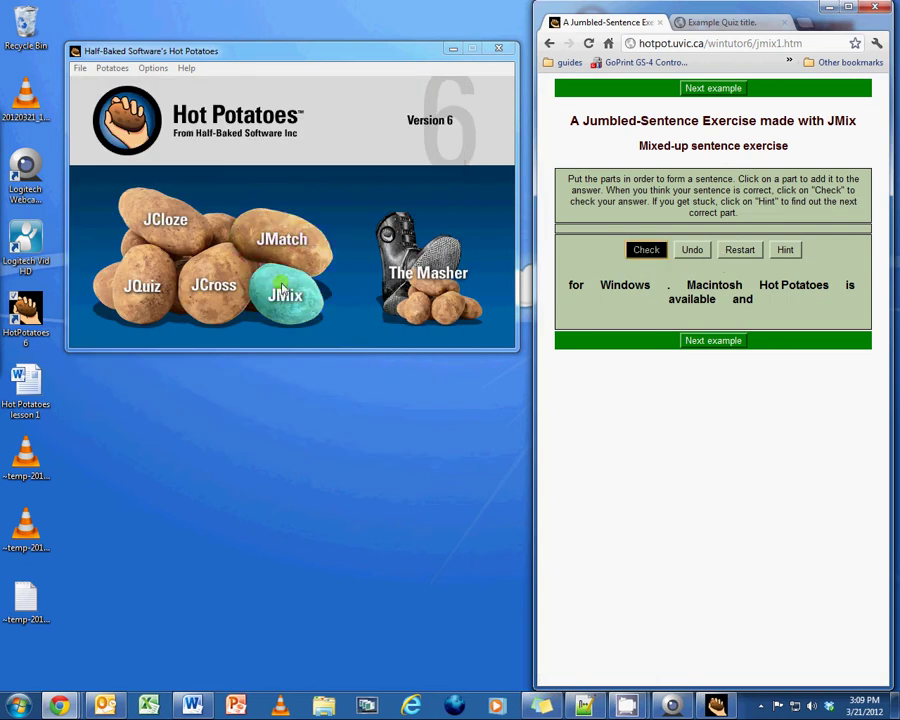
pyautogui.click(280, 287)
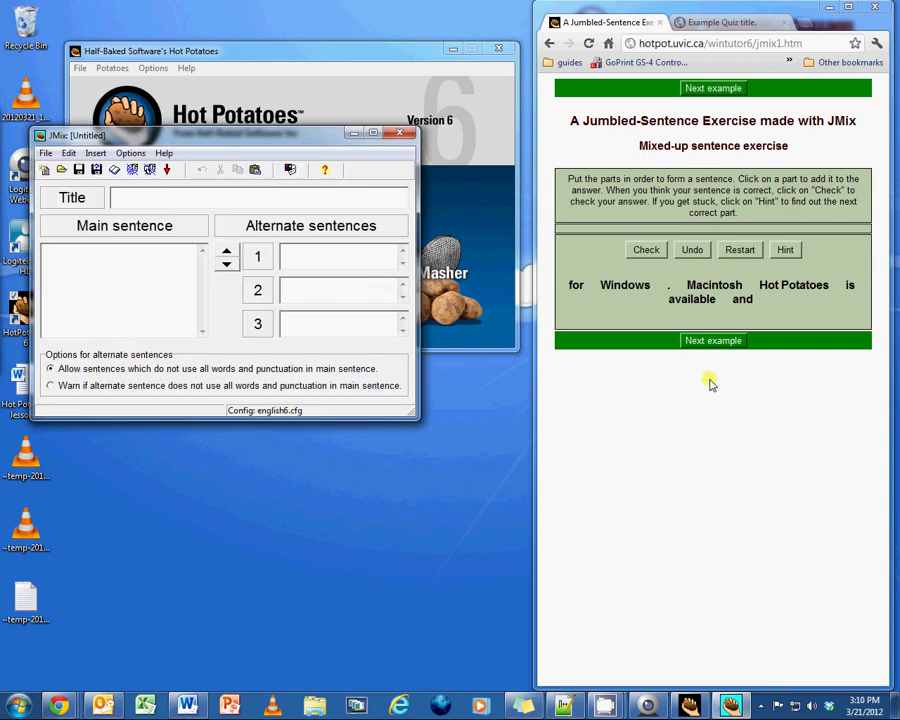
# - Assemble "Macintosh Hot Potatoes Windows is available for and." in the jumbled-sentence exercise, then restart the exercise
pyautogui.click(724, 289)
pyautogui.click(730, 298)
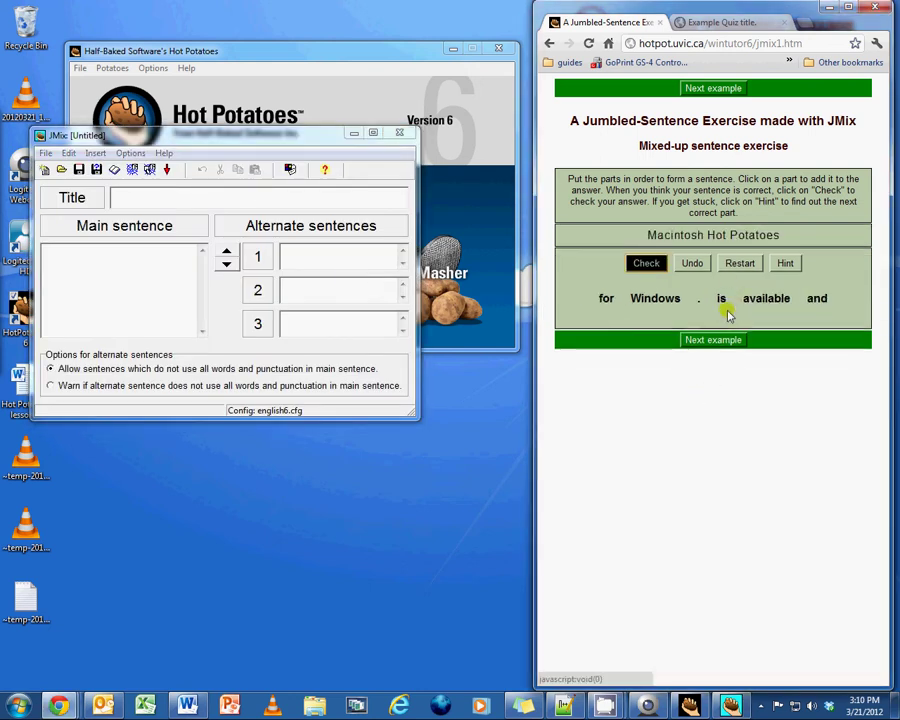
pyautogui.click(665, 298)
pyautogui.click(685, 302)
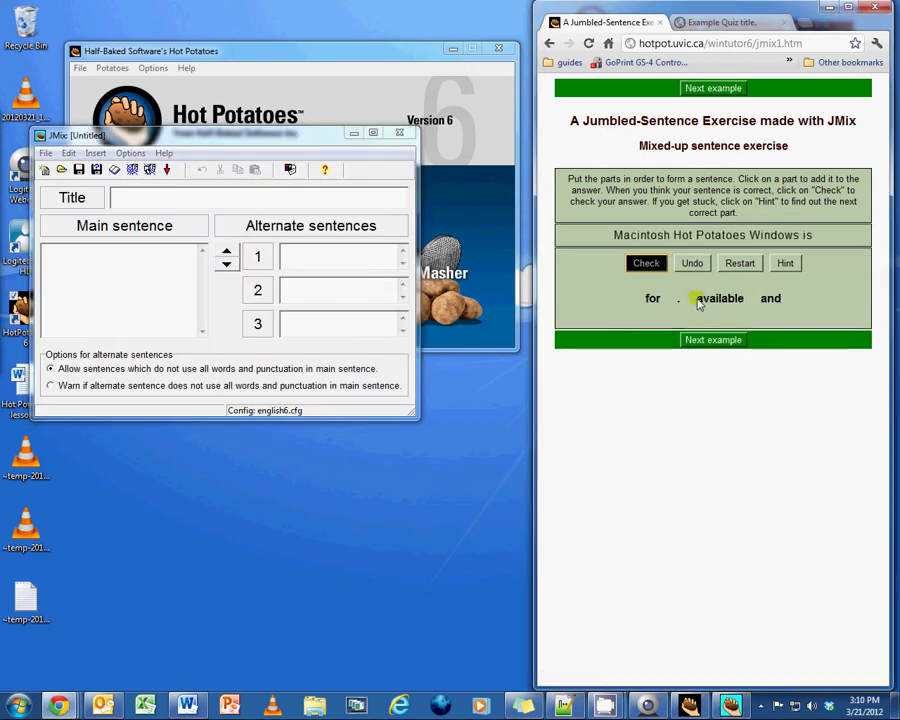
pyautogui.click(683, 303)
pyautogui.click(680, 303)
pyautogui.click(712, 298)
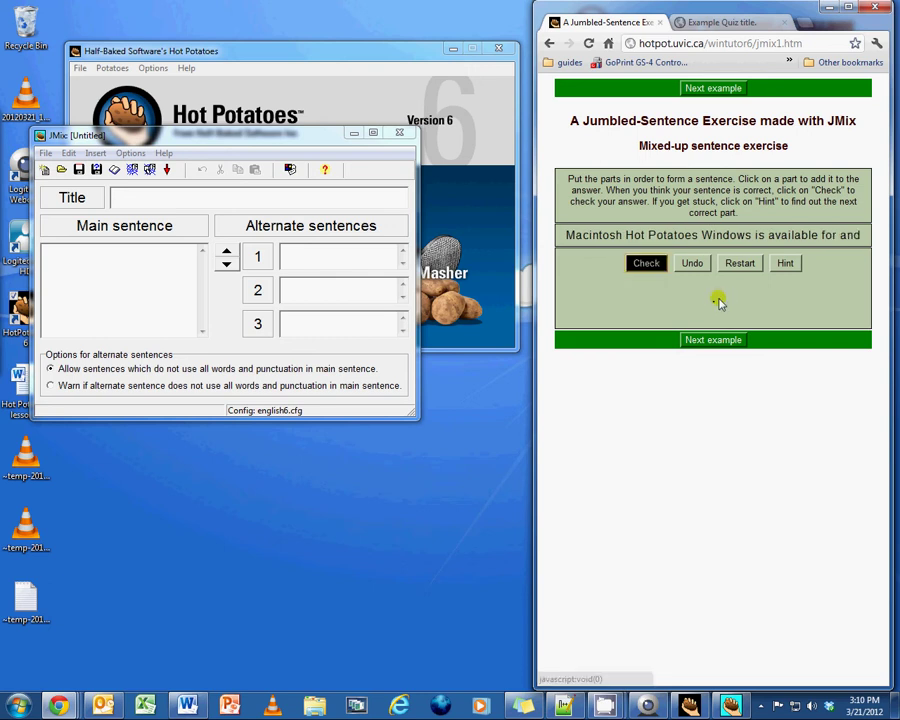
pyautogui.click(712, 300)
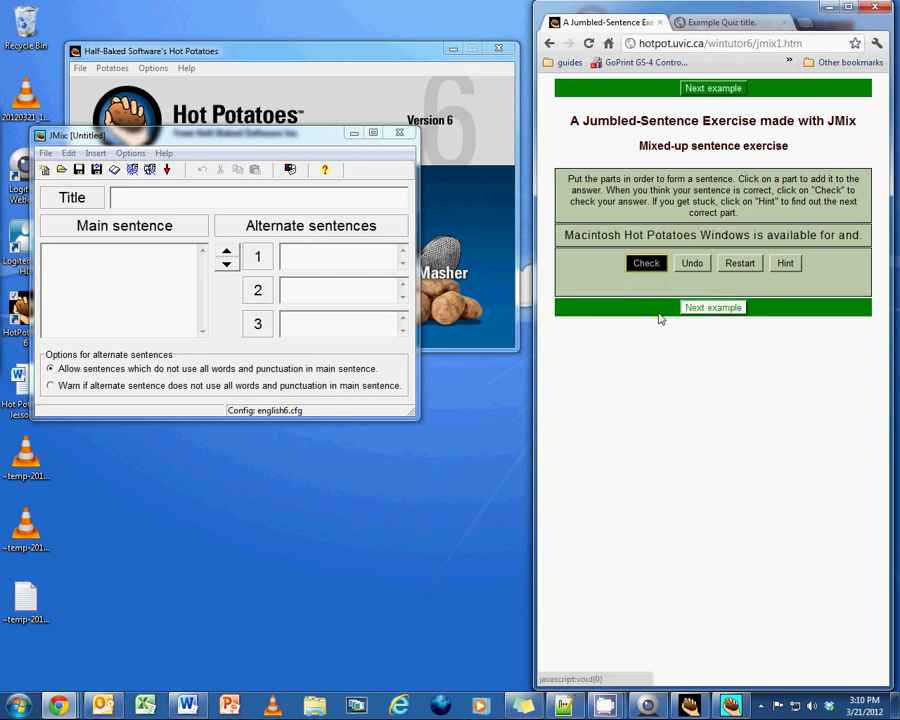
pyautogui.click(739, 266)
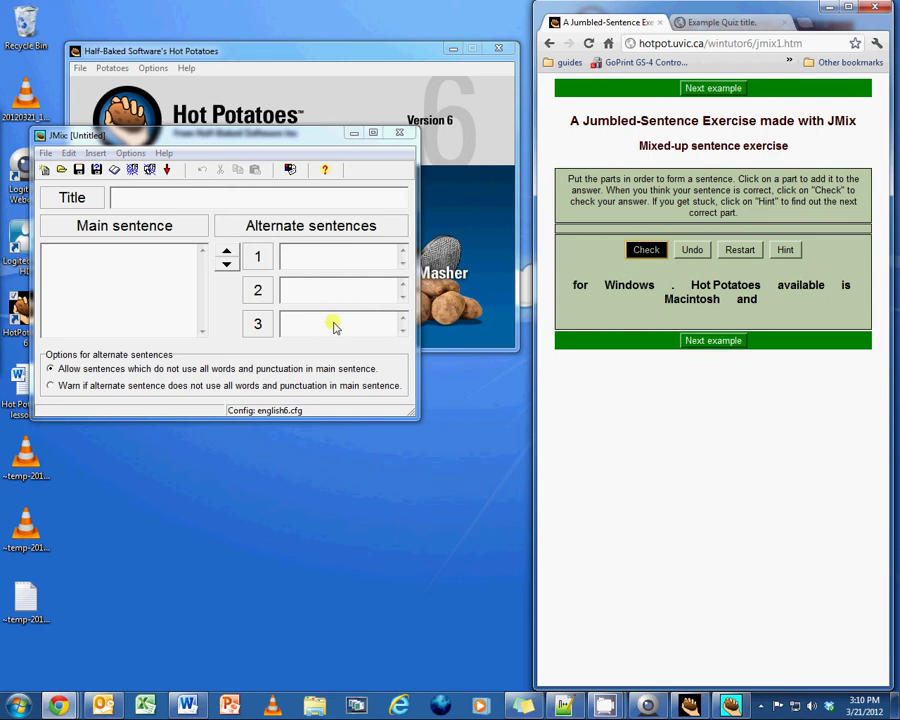
# - Open the jumbled-word example made with JMix, examine its letter tiles and return to the list of exercises
pyautogui.click(549, 45)
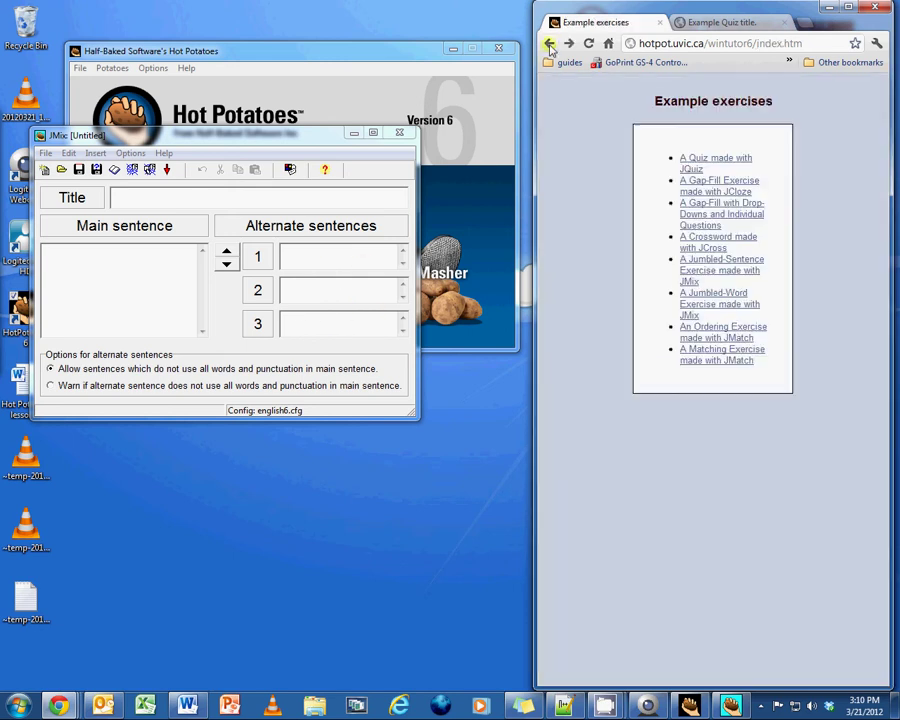
pyautogui.click(713, 294)
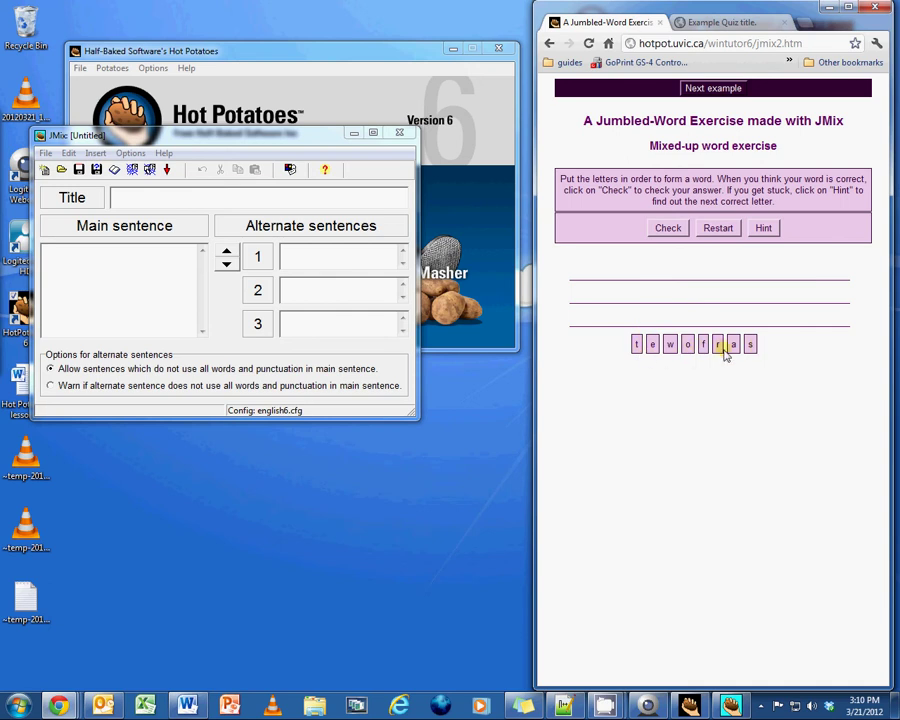
pyautogui.click(549, 45)
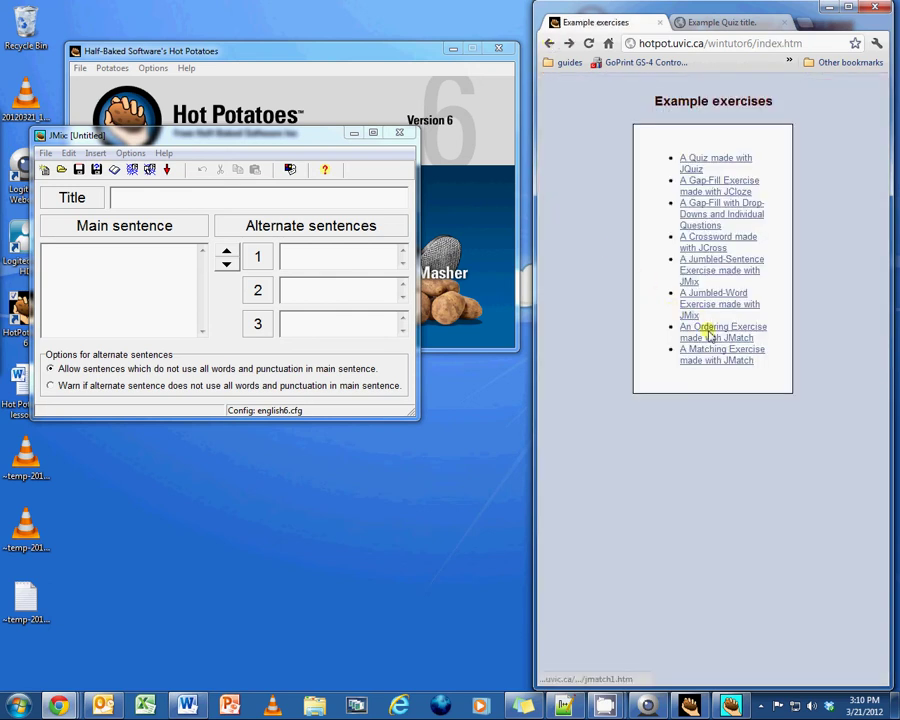
# - Replace the JMix program with JMatch and open the ordering exercise example made with JMatch
pyautogui.click(399, 132)
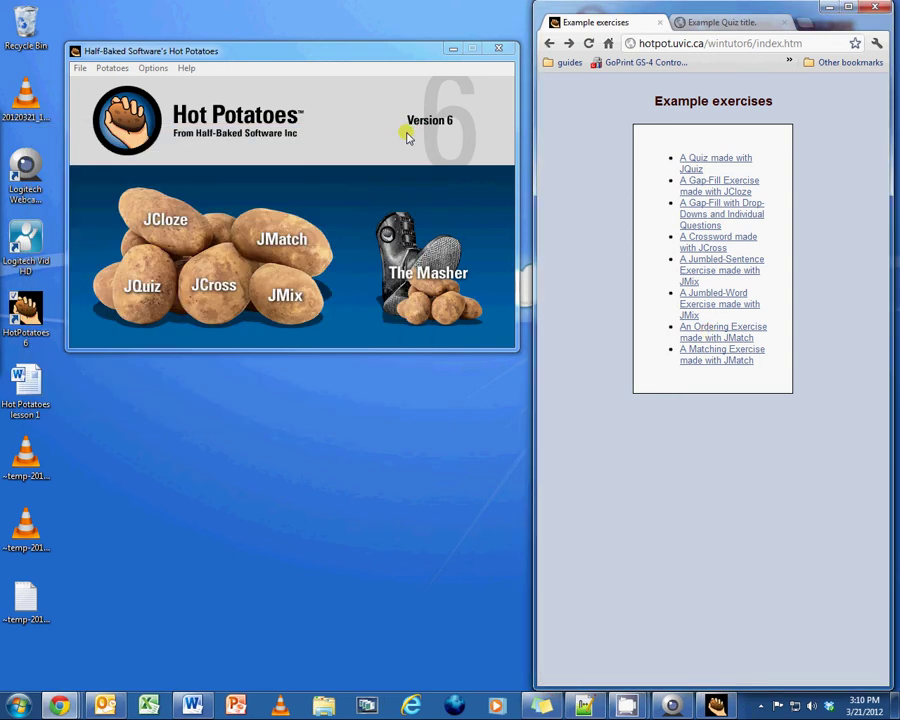
pyautogui.click(300, 233)
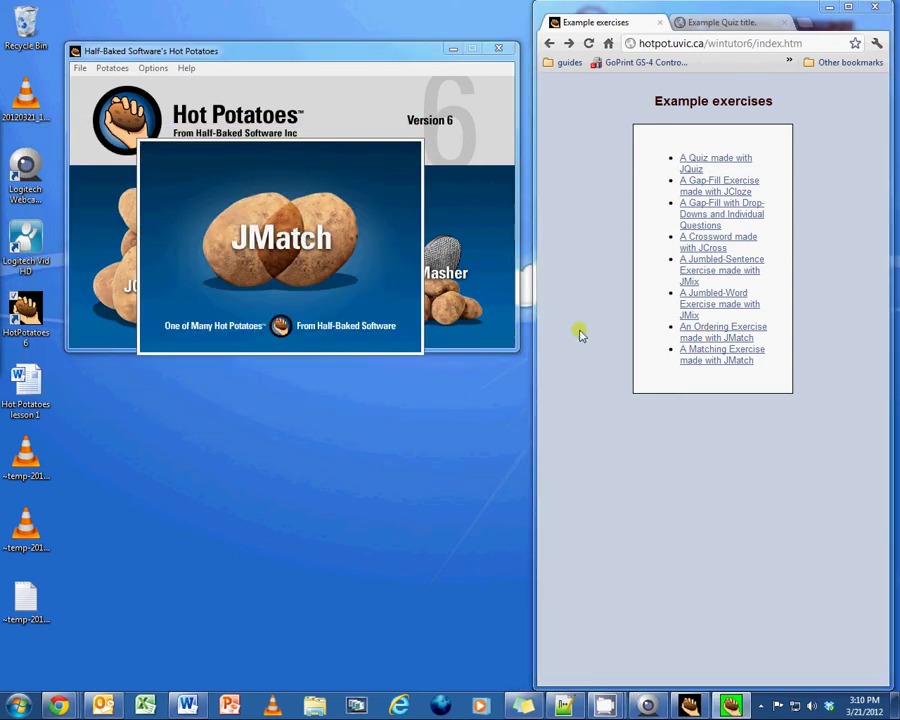
pyautogui.click(742, 332)
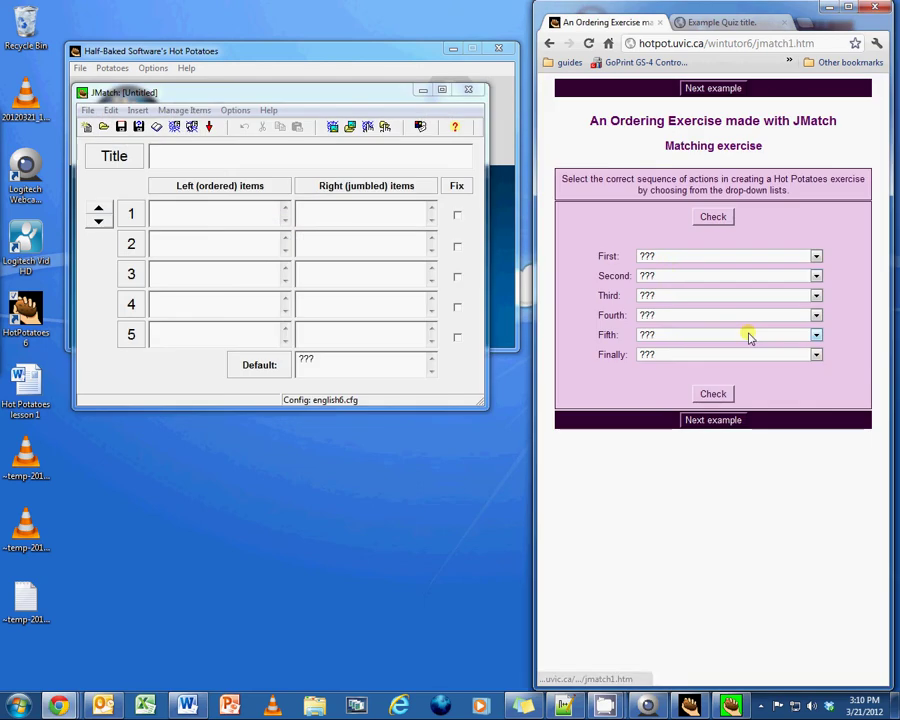
# - Set First to "Set the correct configuration information." and both Second and Third to "Start a Hot Potato" in the ordering exercise
pyautogui.click(673, 257)
pyautogui.click(670, 281)
pyautogui.click(670, 276)
pyautogui.click(673, 316)
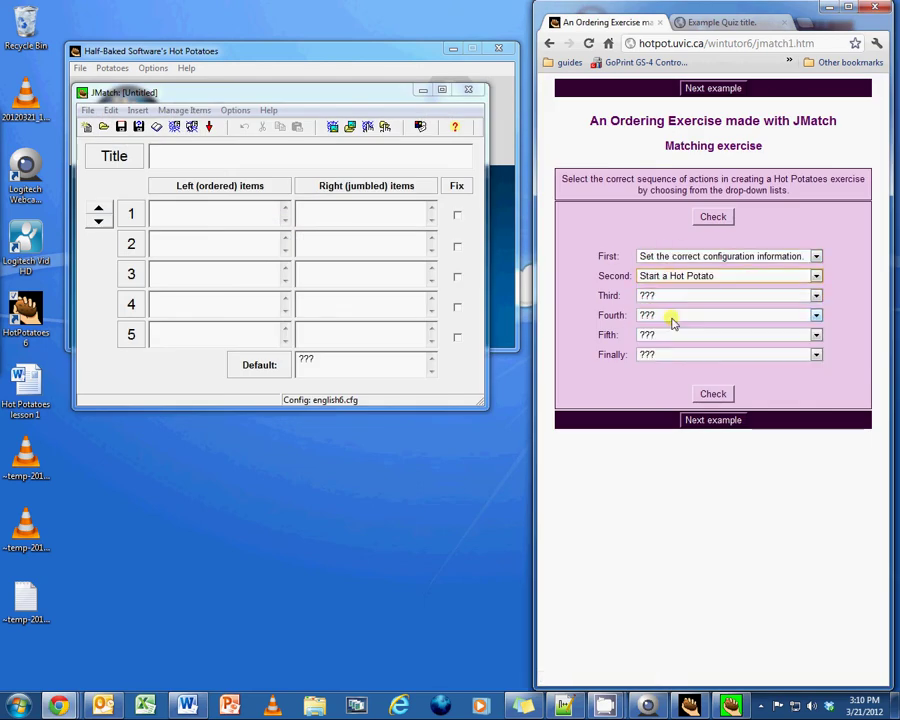
pyautogui.click(673, 296)
pyautogui.click(668, 341)
# - Set Fourth to "Start a Hot Potato" and Fifth to "Enter your data, questions, answers, etc." in the ordering exercise
pyautogui.click(667, 316)
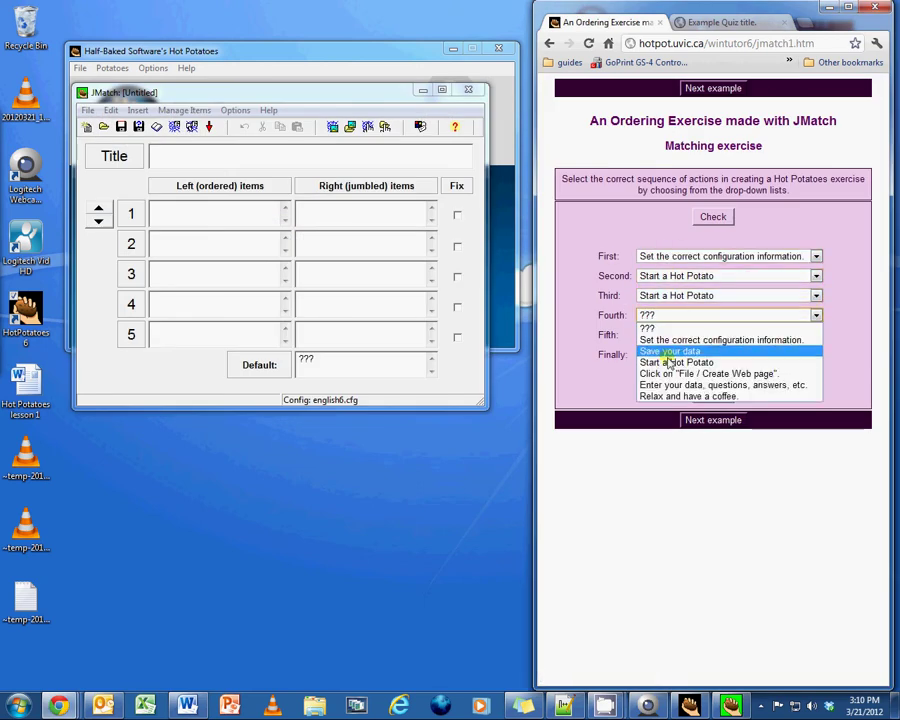
pyautogui.click(667, 363)
pyautogui.click(666, 334)
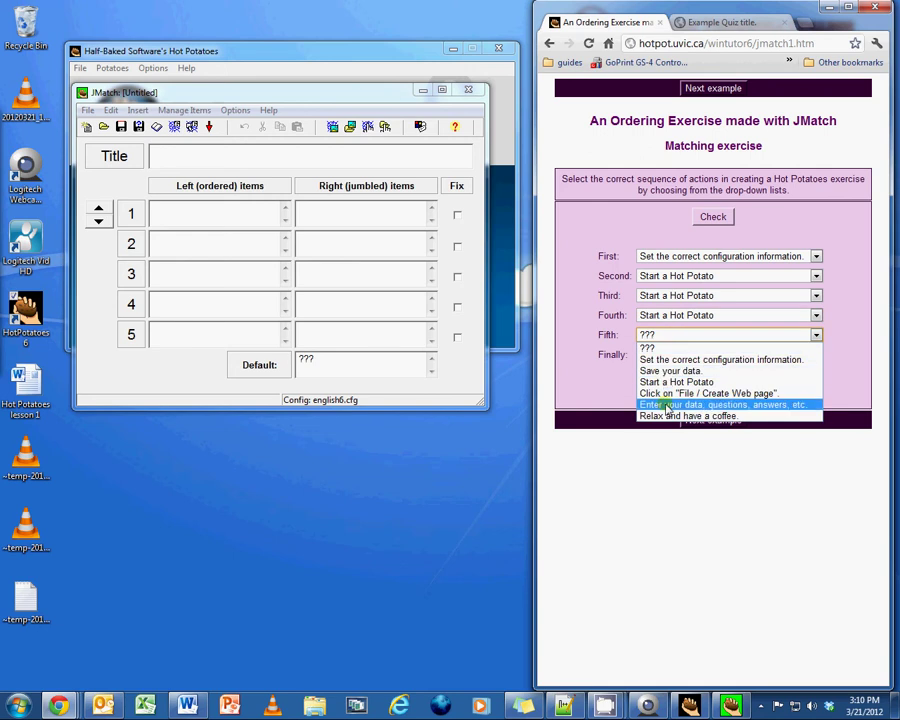
pyautogui.click(668, 404)
pyautogui.click(670, 382)
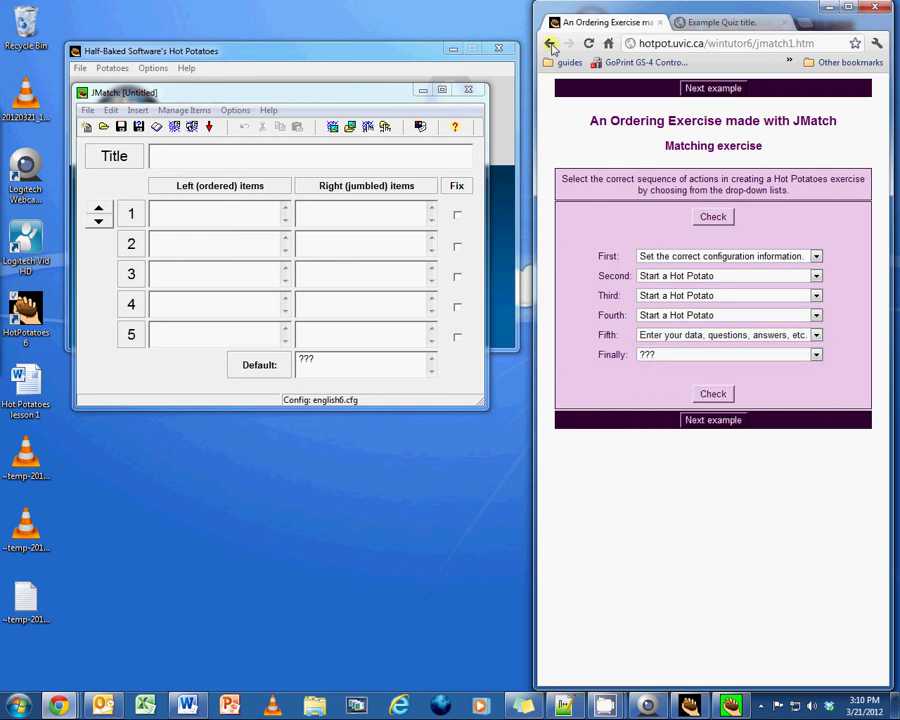
# - Open the JMatch matching example, try placing "beans" beside its picture, and return to the list of exercises
pyautogui.click(550, 44)
pyautogui.click(714, 356)
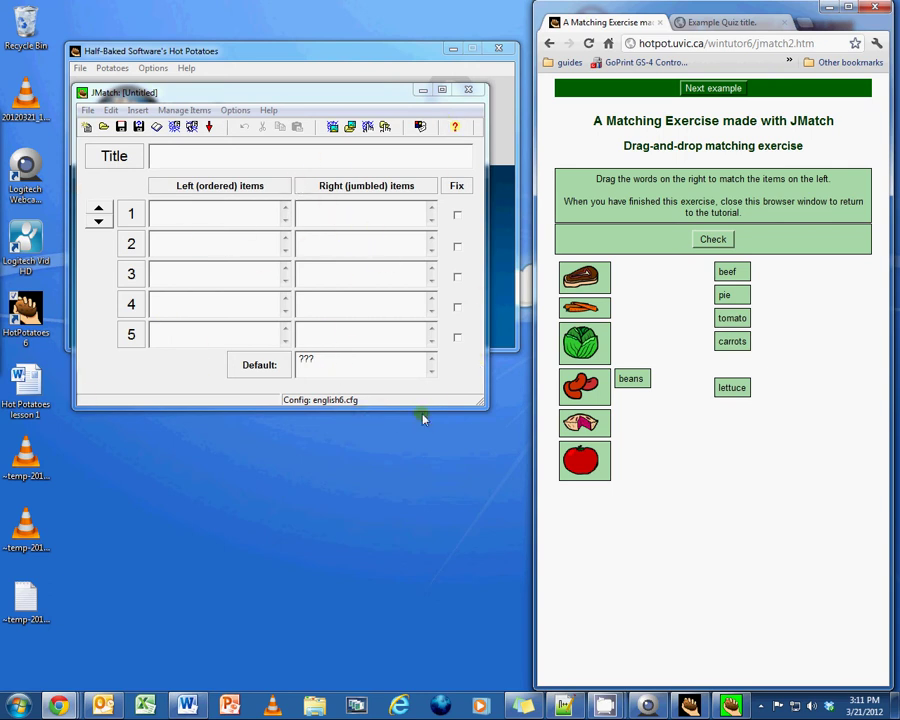
pyautogui.click(548, 44)
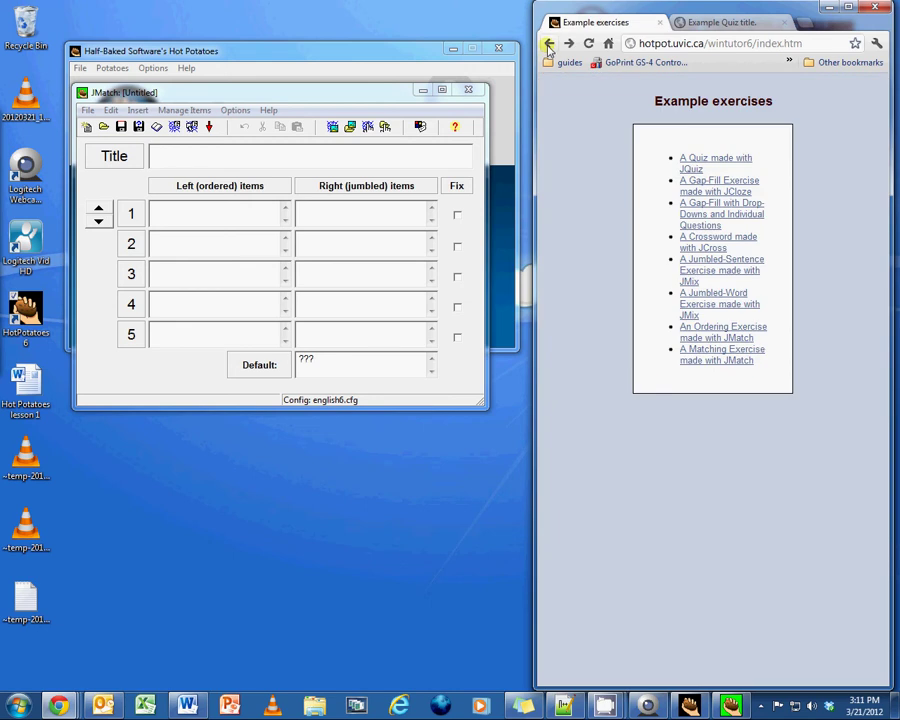
# - Close the JMatch program so the Hot Potatoes start screen shows beside the list of example exercises
pyautogui.click(467, 89)
pyautogui.moveTo(648, 101); pyautogui.dragTo(781, 100)
pyautogui.click(770, 100)
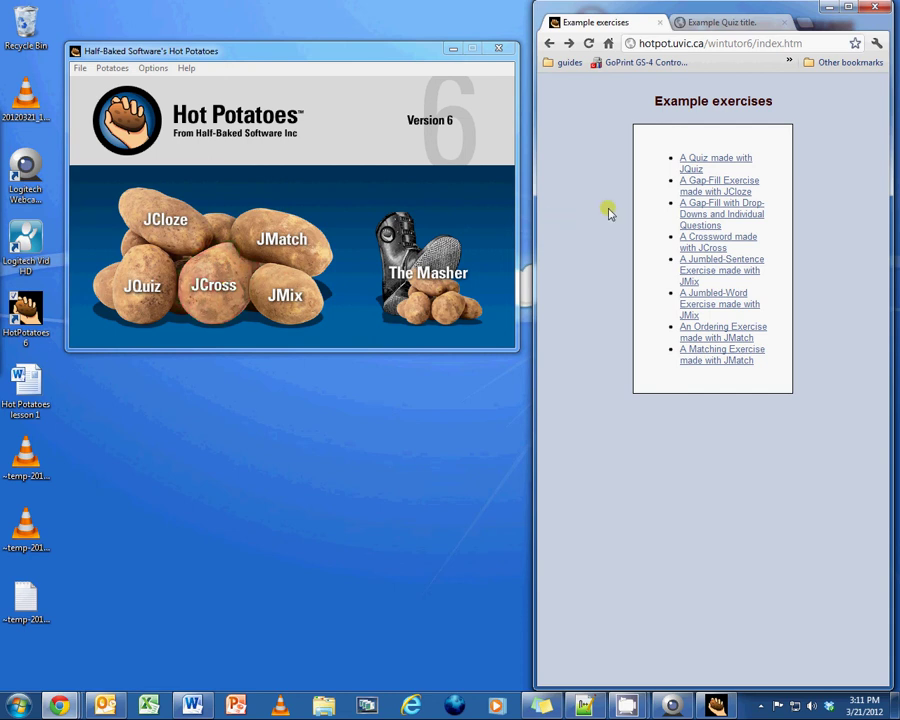
# - Switch to the Example Quiz page, widen the browser window, and examine the picture, YouTube video and audio questions
pyautogui.click(703, 21)
pyautogui.scroll(-2, 665, 310)
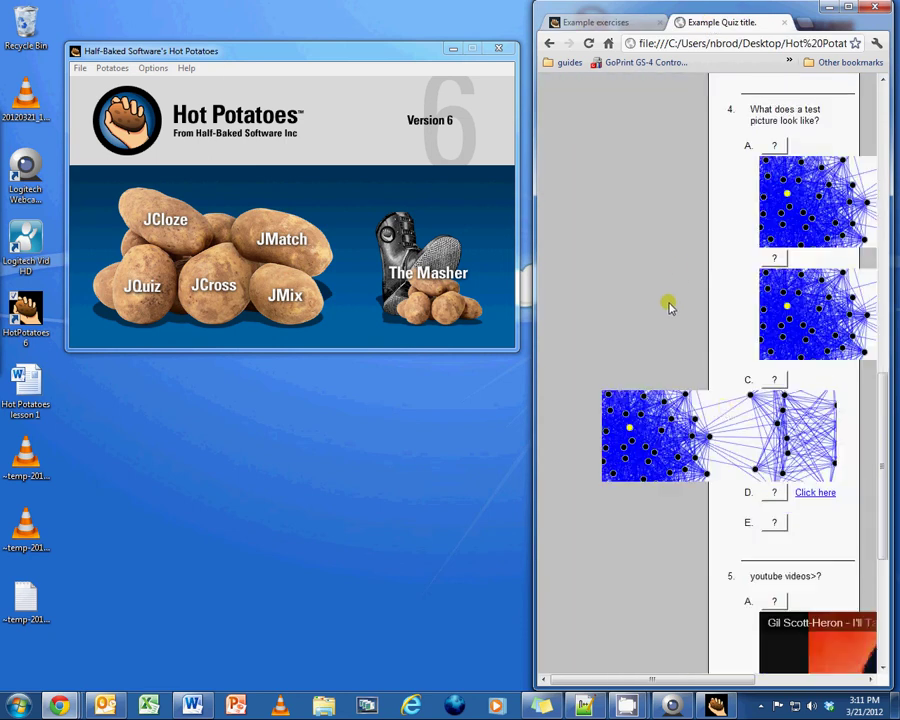
pyautogui.scroll(-3, 644, 376)
pyautogui.middleClick(602, 393)
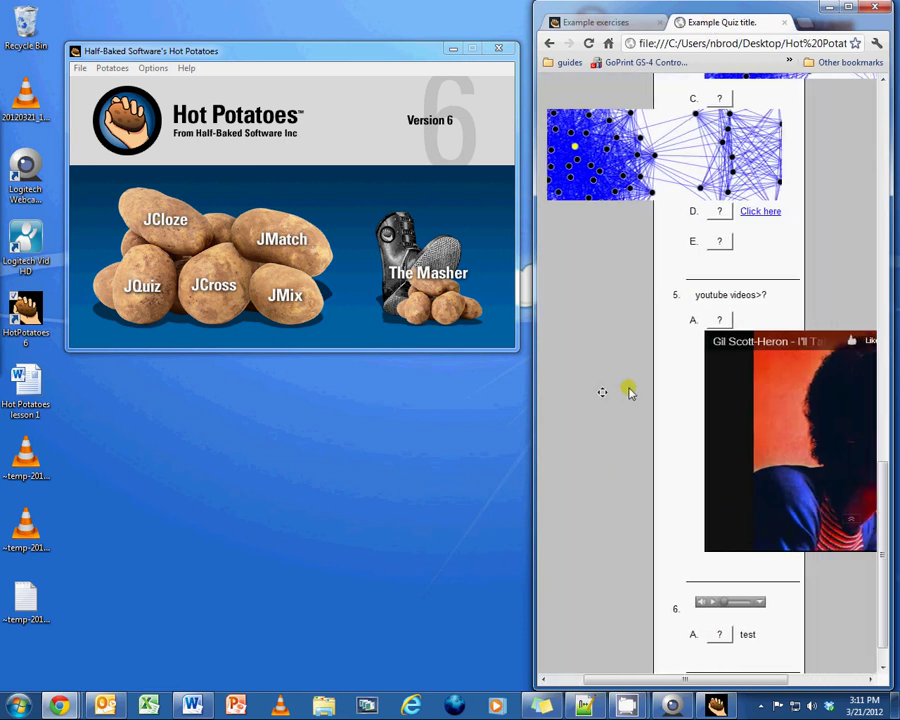
pyautogui.moveTo(535, 270); pyautogui.dragTo(75, 268)
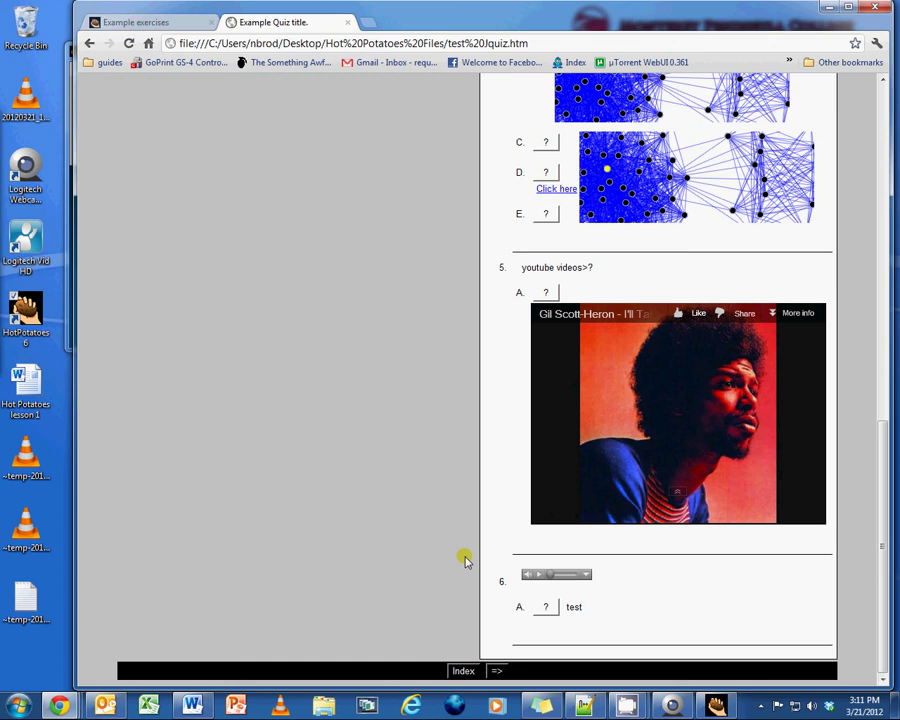
pyautogui.click(418, 558)
pyautogui.scroll(5, 418, 558)
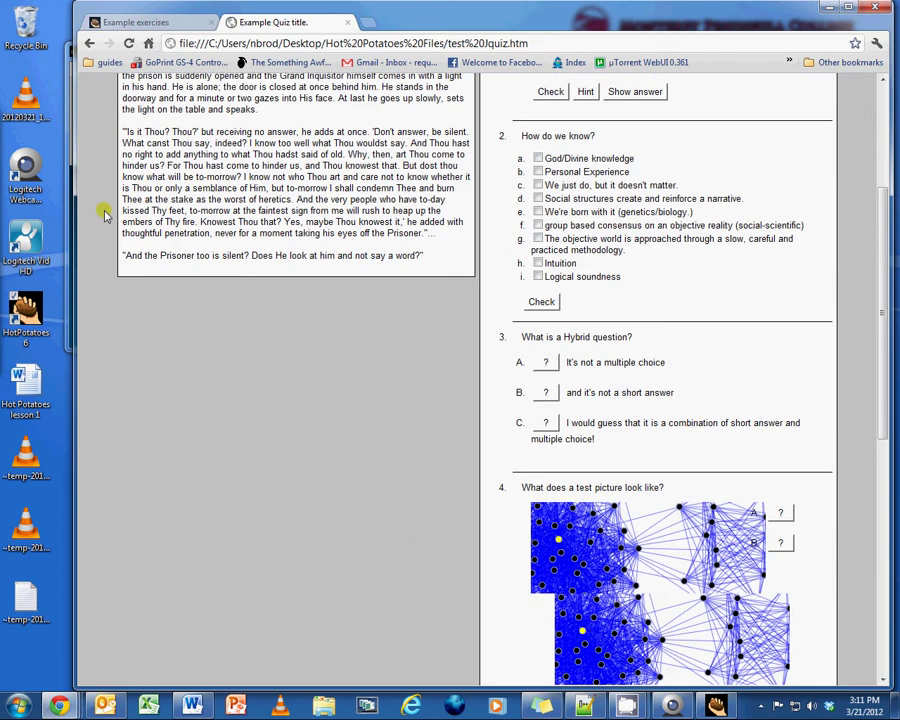
# - Narrow the browser window to fit beside Hot Potatoes and review the whole quiz, including The Grand Inquisitor reading text
pyautogui.moveTo(75, 276); pyautogui.dragTo(519, 270)
pyautogui.scroll(3, 628, 398)
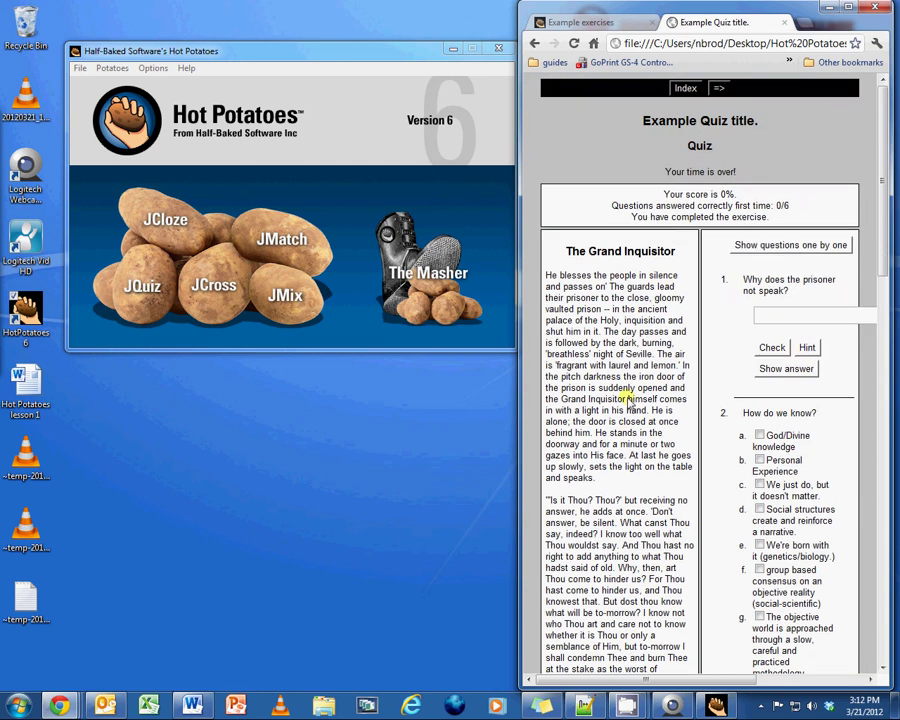
pyautogui.scroll(-15, 625, 400)
pyautogui.scroll(3, 620, 402)
pyautogui.scroll(12, 620, 404)
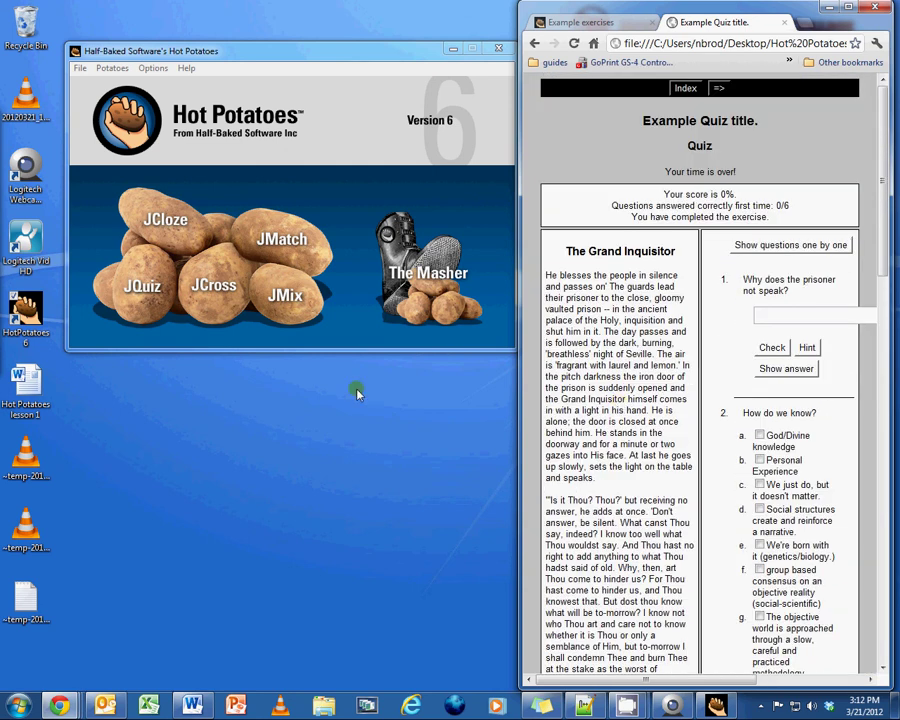